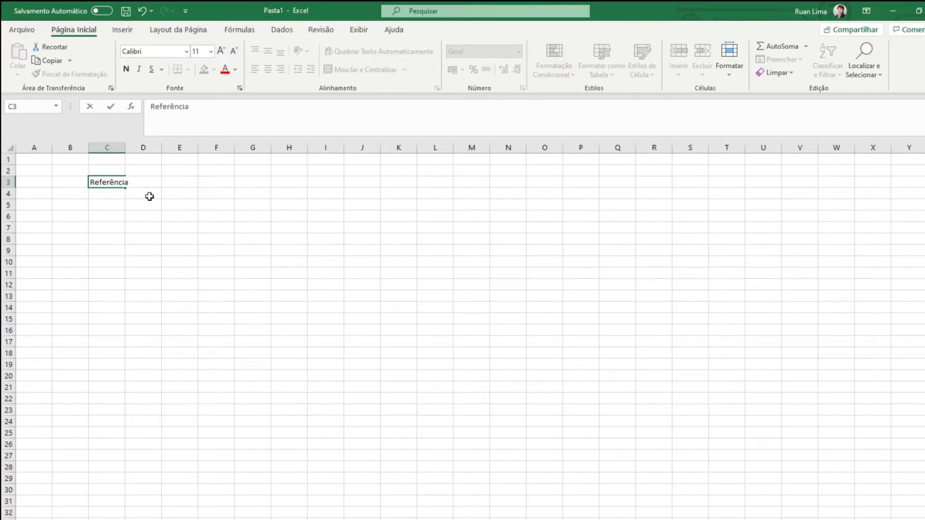
# - Enter the labels "Referência Relativa" in C3 and "Referência Absoluta" in C4
pyautogui.press('Return')
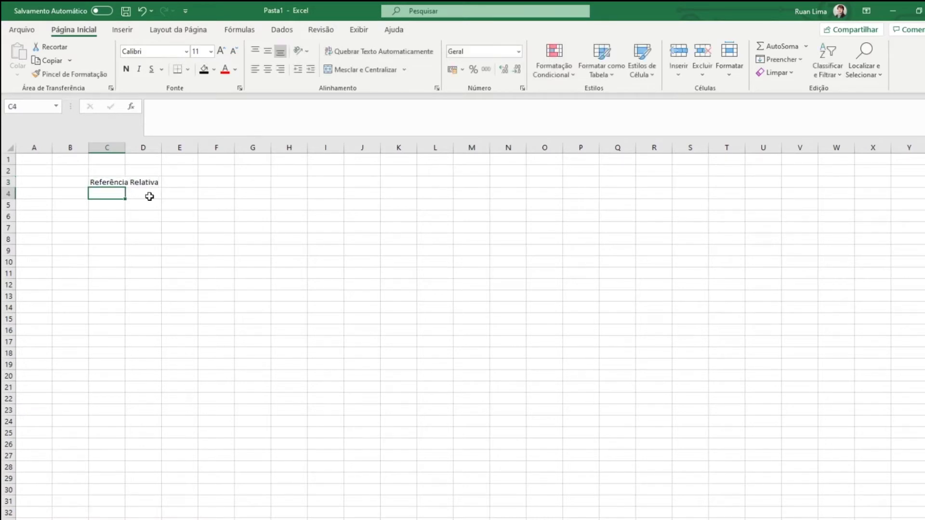
pyautogui.write('Referência ')
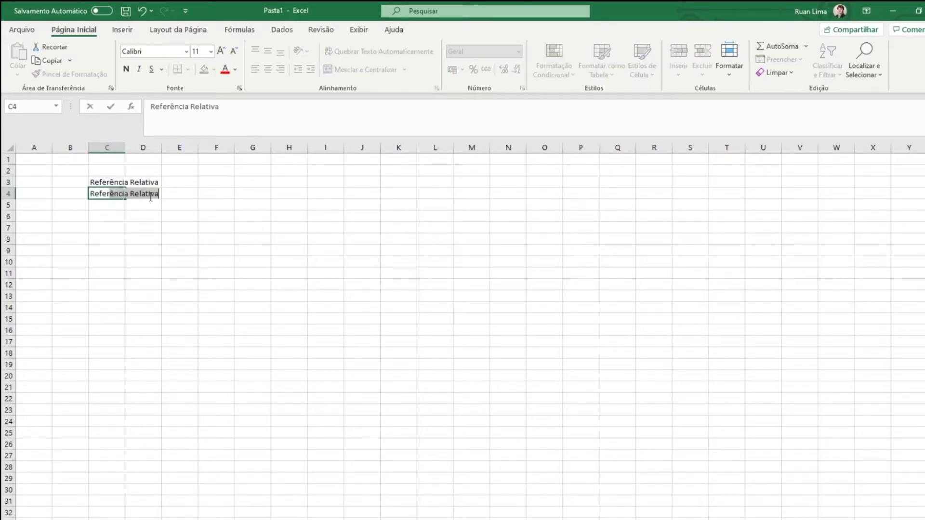
pyautogui.write('Absoluta')
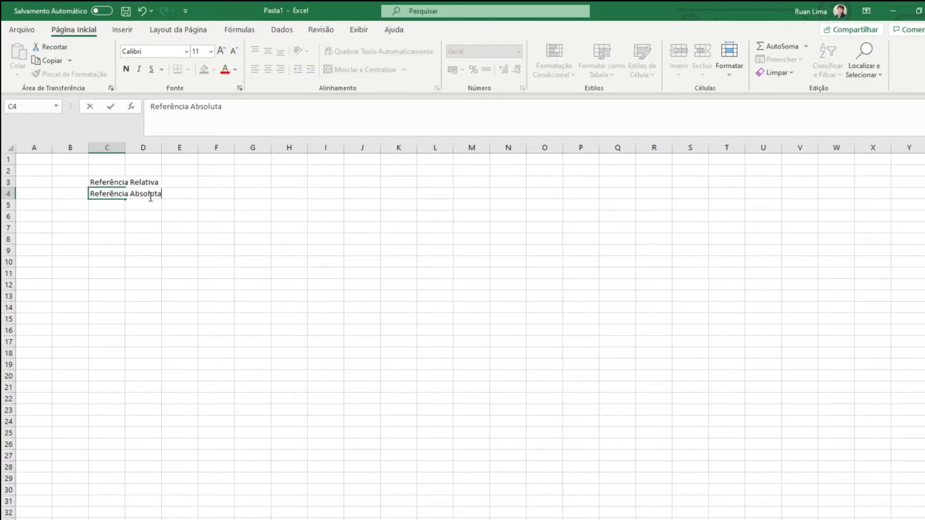
pyautogui.press('Return')
pyautogui.press('Up')
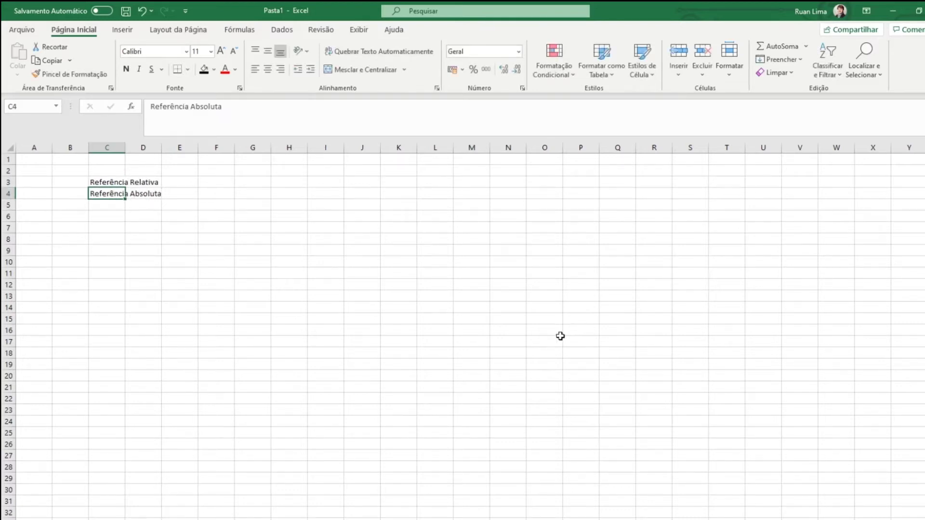
# - Widen column C so that both reference labels fit inside it
pyautogui.scroll(2, 506, 344)
pyautogui.scroll(3, 508, 344)
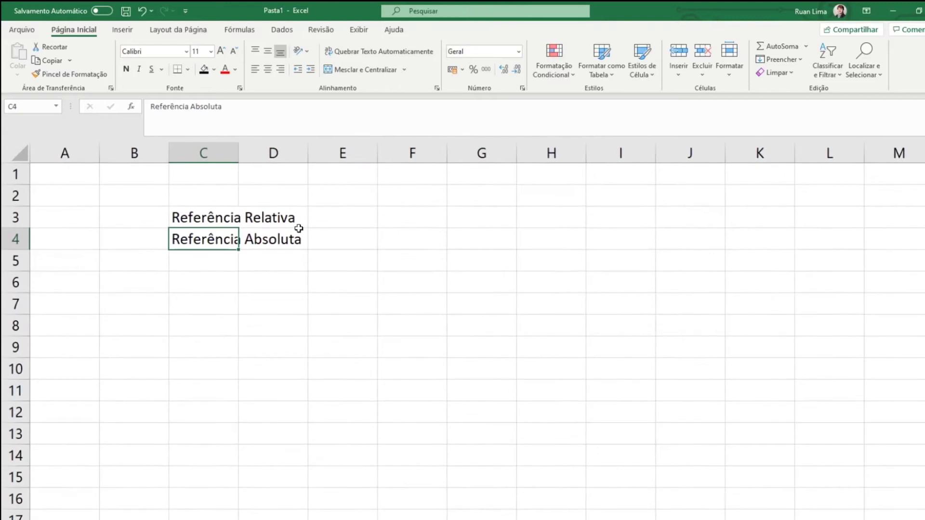
pyautogui.moveTo(240, 151); pyautogui.dragTo(315, 159)
pyautogui.click(383, 332)
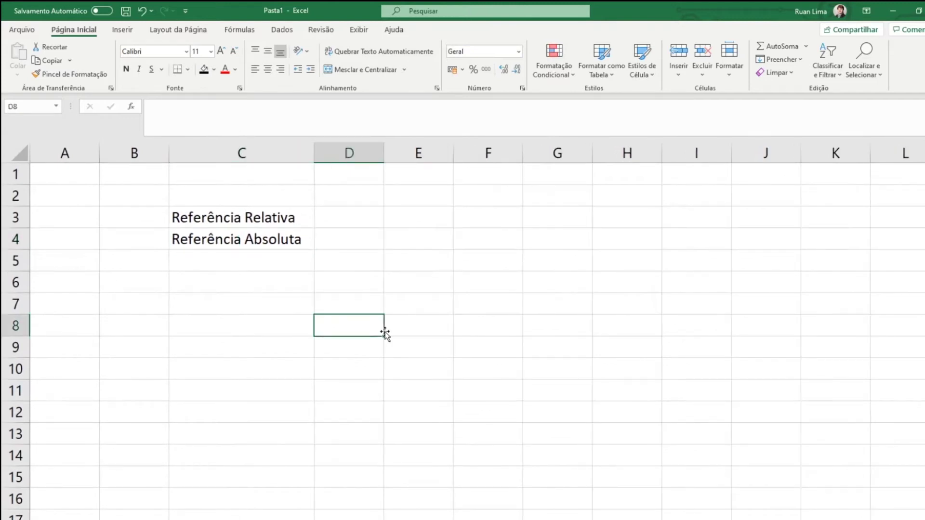
pyautogui.hotkey('ctrl', 'Home')
pyautogui.press('Right')
pyautogui.press('Right')
pyautogui.press('Right')
pyautogui.press('Right')
pyautogui.press('Right')
pyautogui.press('Right')
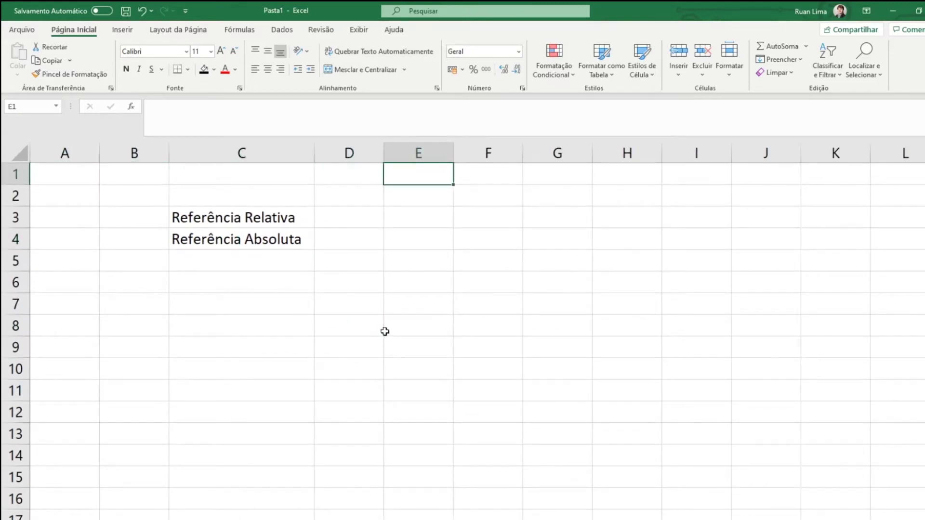
pyautogui.press('Down')
pyautogui.press('Down')
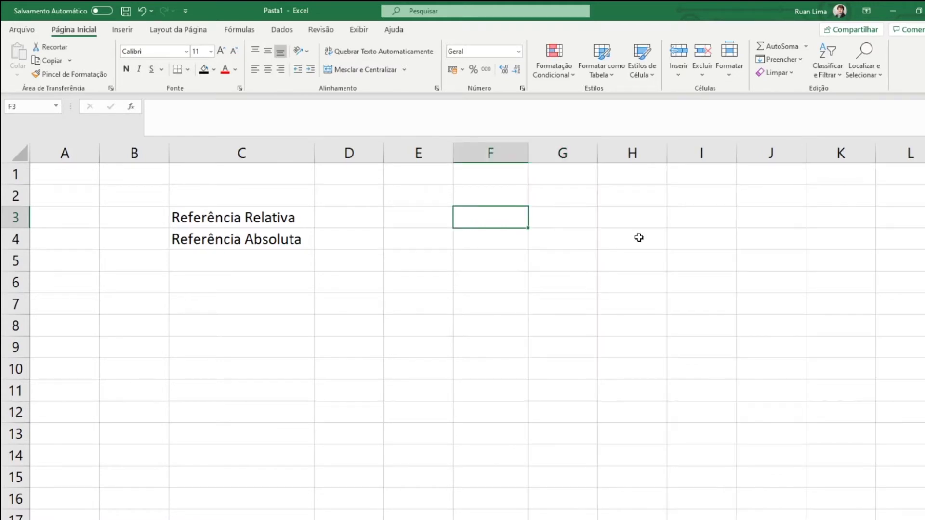
# - Enter the table headers Produto, Preço and Quantidade in cells F2 to H2
pyautogui.click(504, 200)
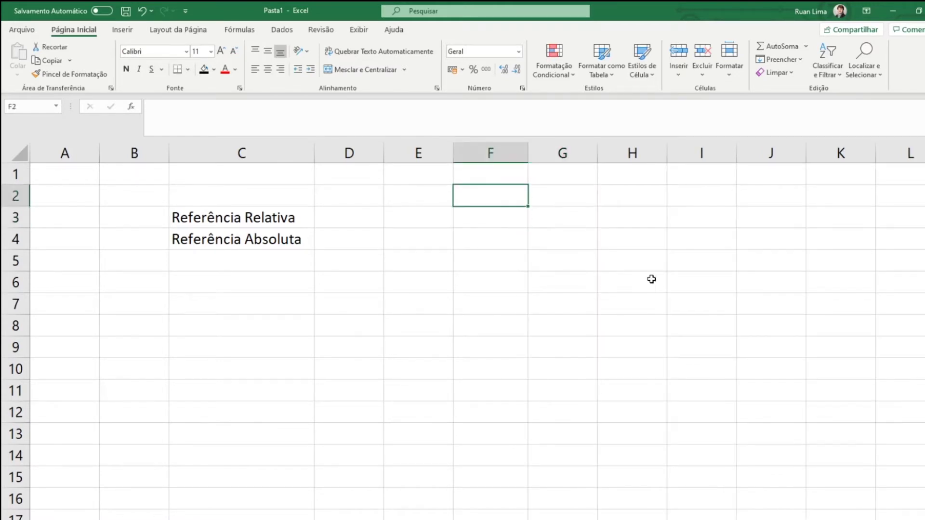
pyautogui.write('Produto')
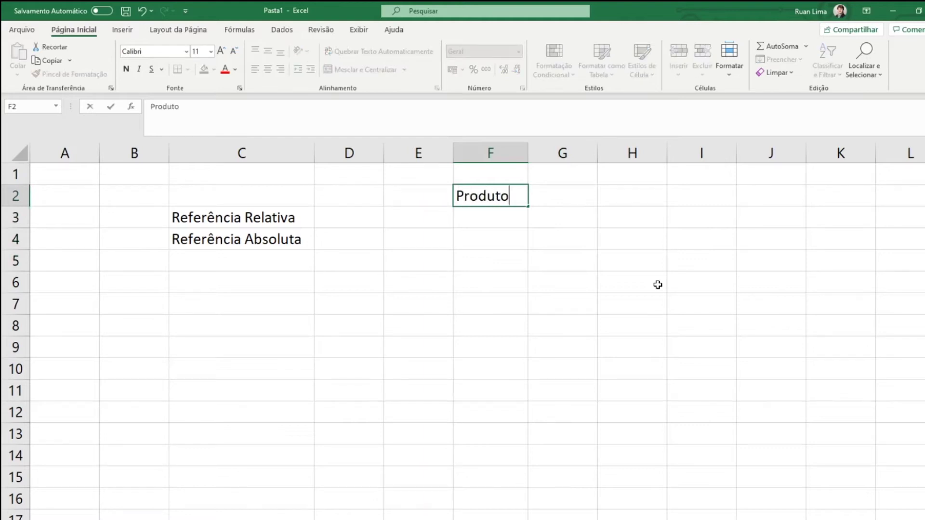
pyautogui.hotkey('ctrl', 'Return')
pyautogui.press('Tab')
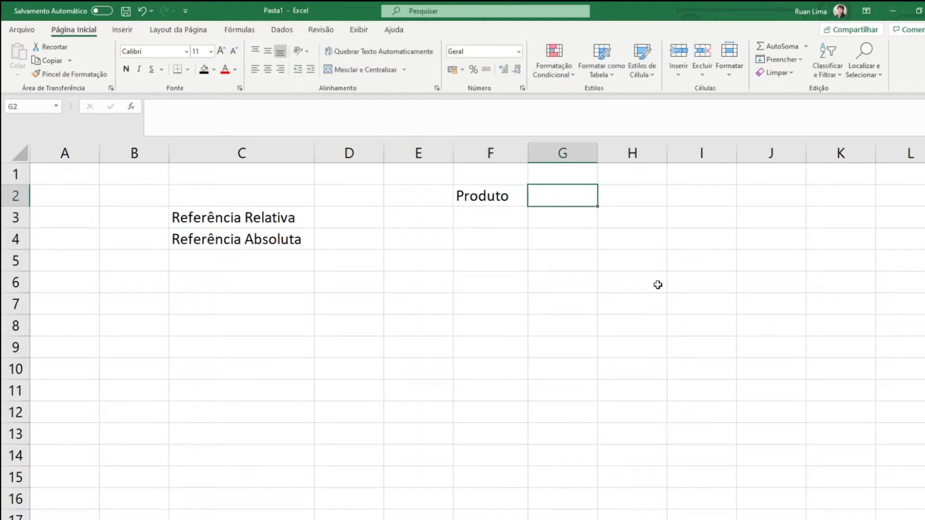
pyautogui.click(495, 197)
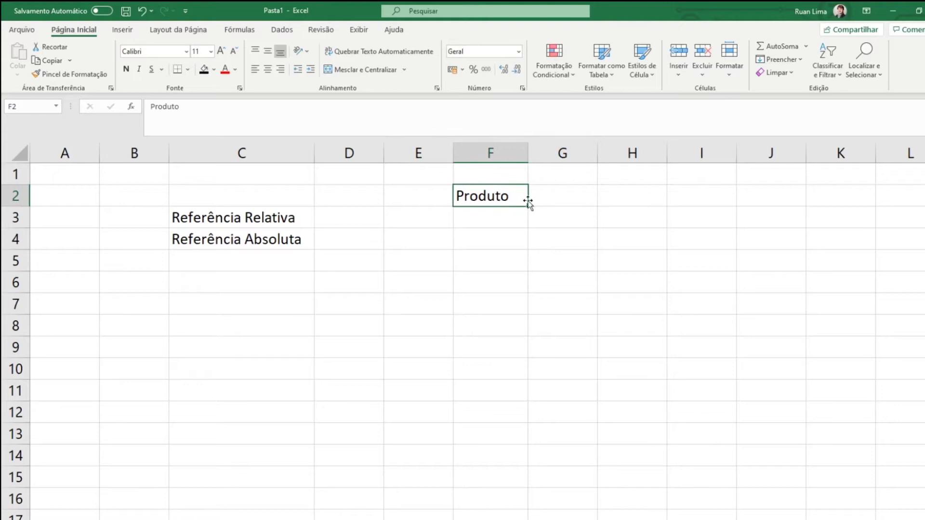
pyautogui.click(559, 196)
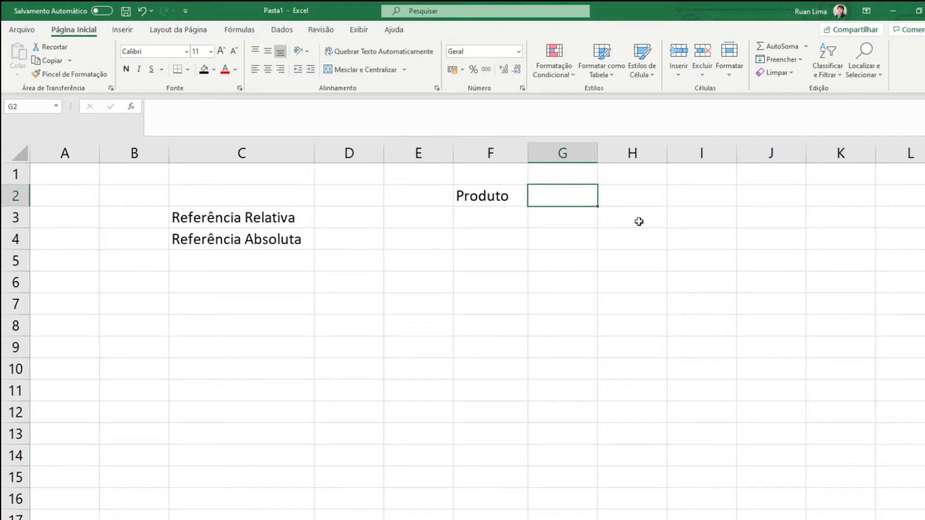
pyautogui.write('Preço')
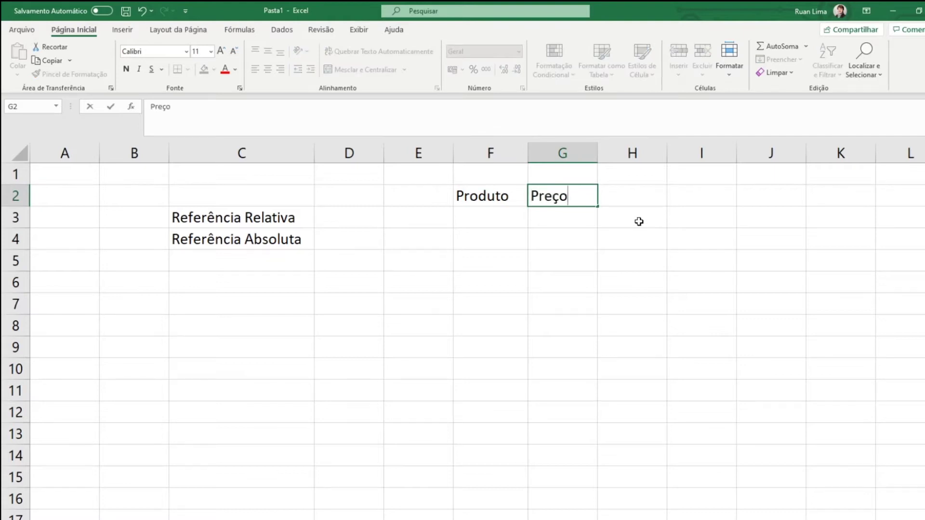
pyautogui.press('Tab')
pyautogui.write('Quanti')
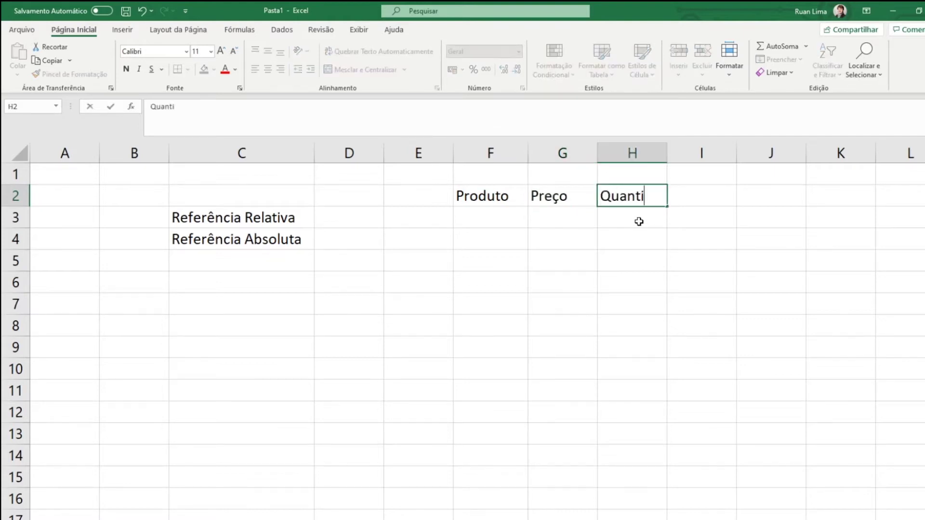
pyautogui.write('dade')
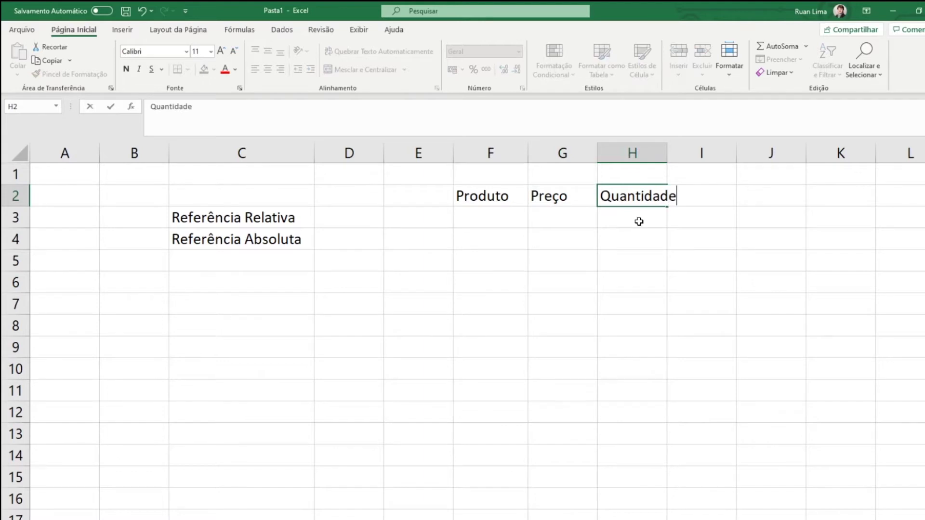
# - Fit column H to the width of its header and enter the header Total in I2
pyautogui.click(639, 221)
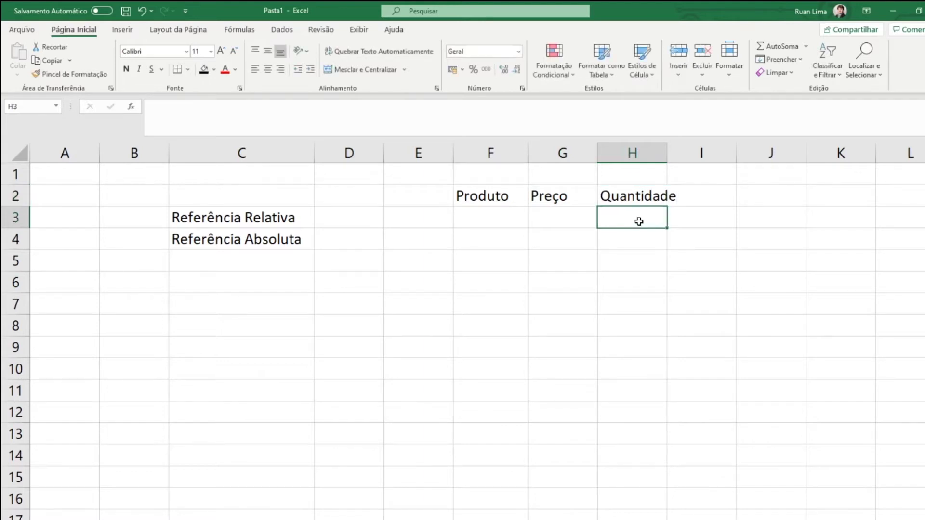
pyautogui.doubleClick(667, 153)
pyautogui.click(729, 191)
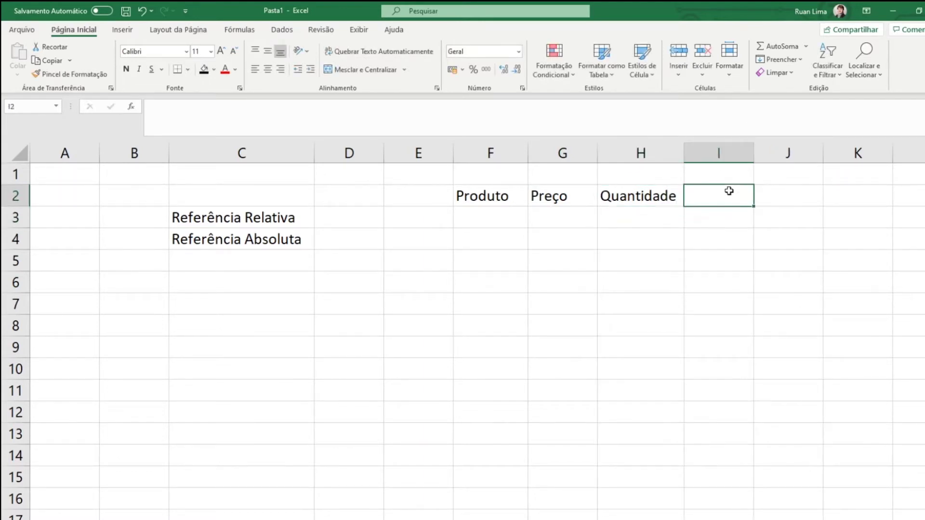
pyautogui.write('Total')
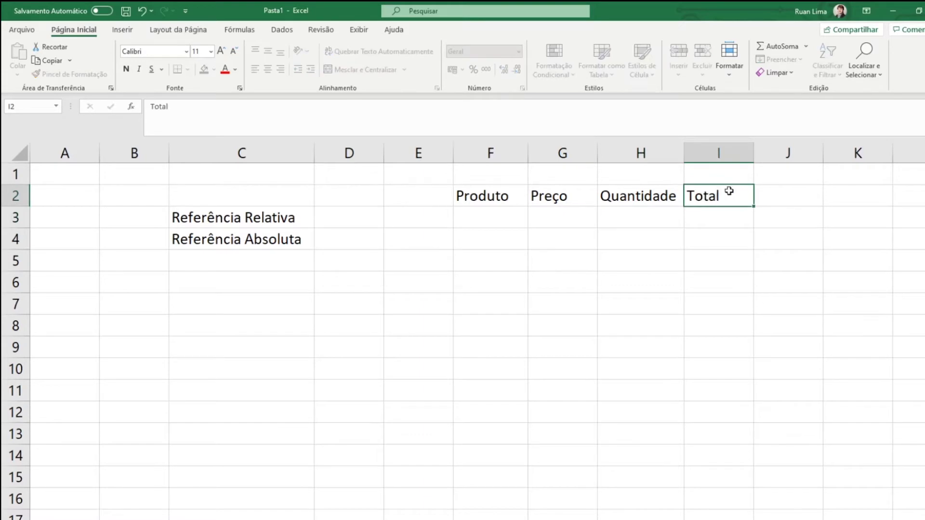
pyautogui.press('Return')
# - List the products Chuteira, Bola and Camisa in cells F3 to F5 under Produto
pyautogui.click(498, 216)
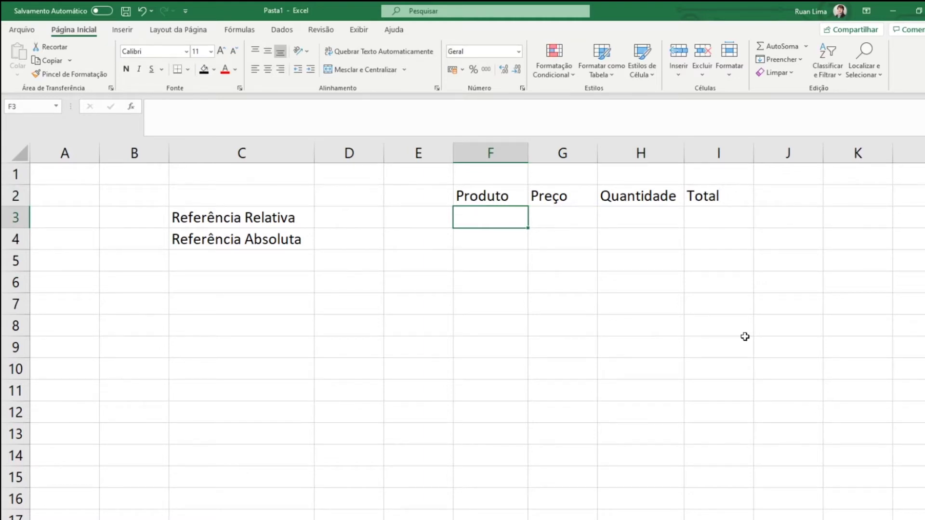
pyautogui.write('Chuteira')
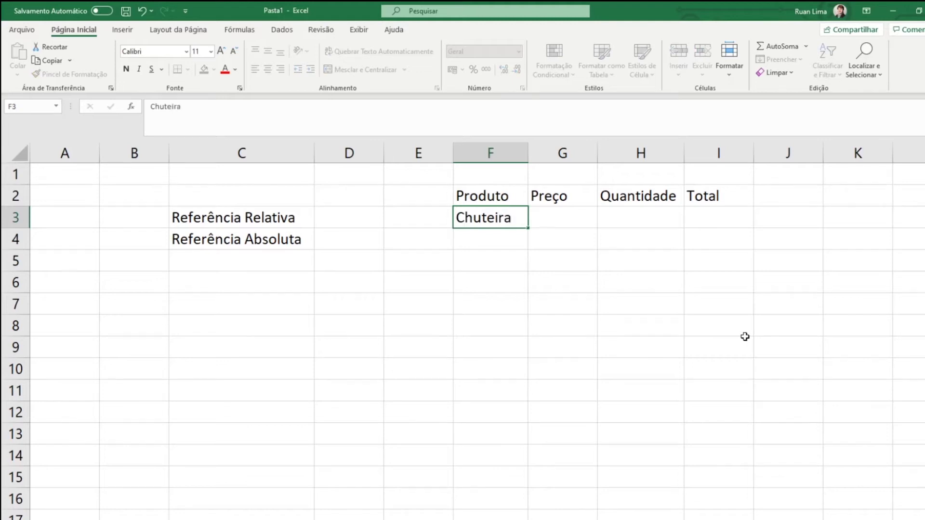
pyautogui.press('Return')
pyautogui.write('Bola')
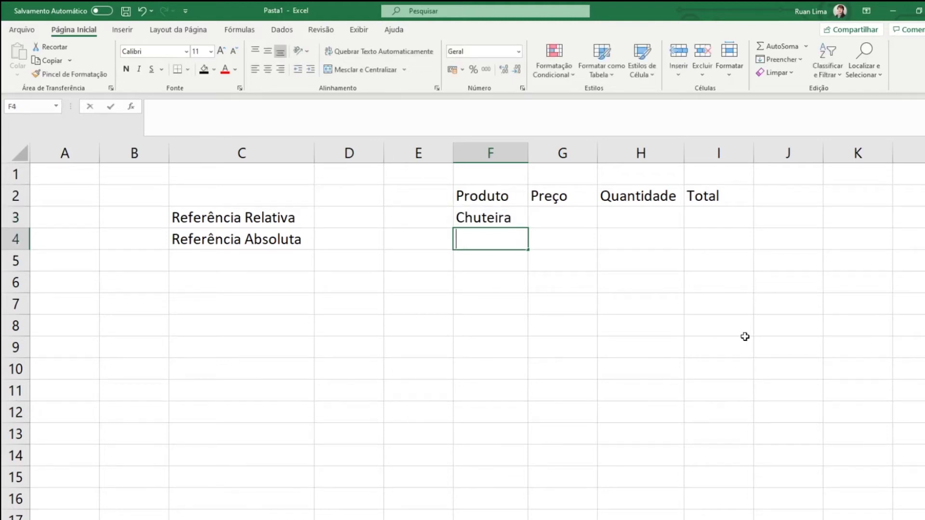
pyautogui.press('Return')
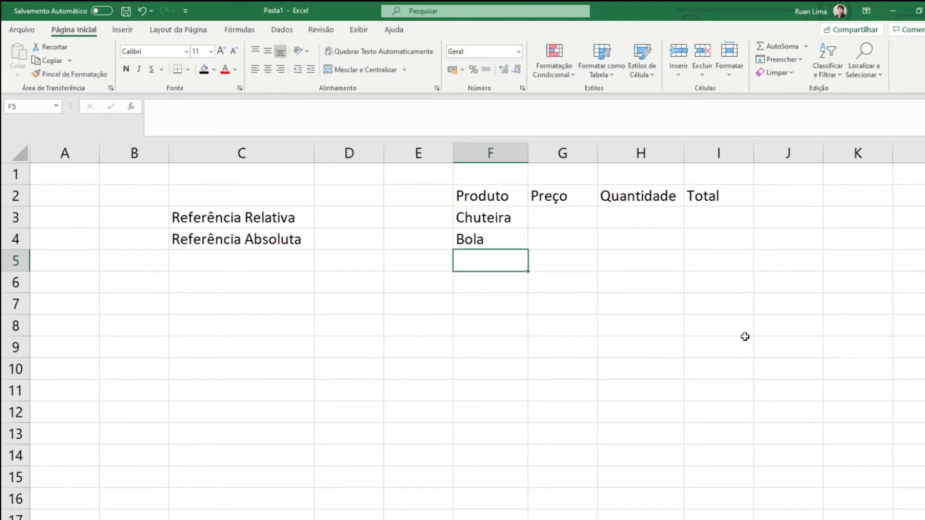
pyautogui.write('Camisa')
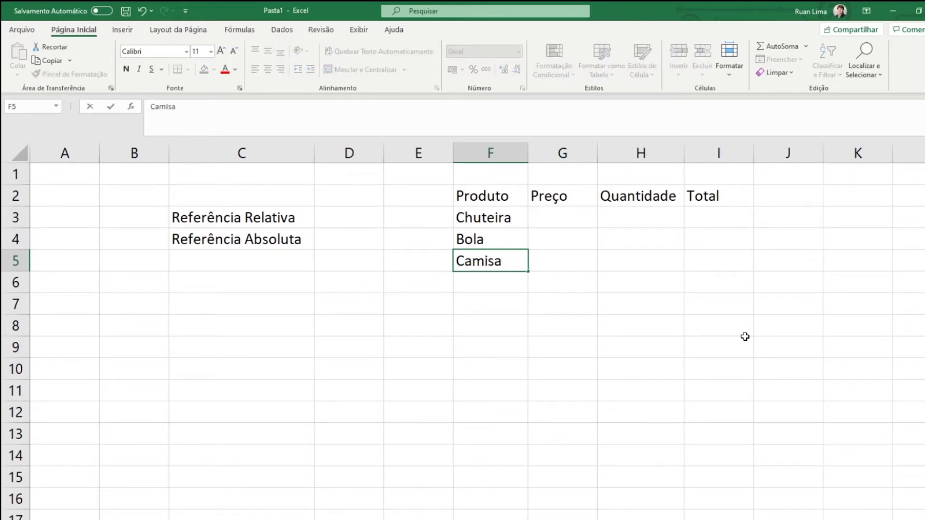
pyautogui.press('Return')
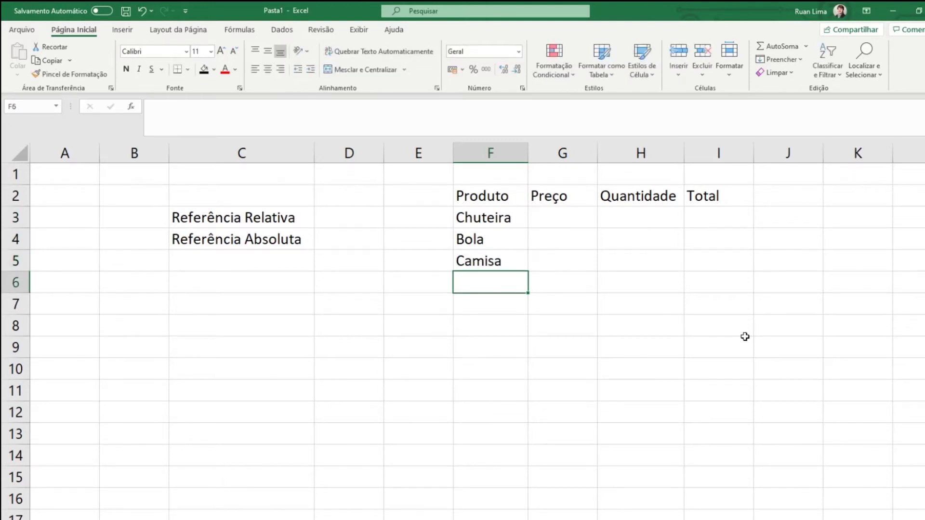
# - Enter the prices 250 for Chuteira, 100 for Bola and 200 for Camisa in cells G3 to G5
pyautogui.press('Right')
pyautogui.press('Right')
pyautogui.press('Up')
pyautogui.press('Left')
pyautogui.press('Up')
pyautogui.press('Up')
pyautogui.write('250')
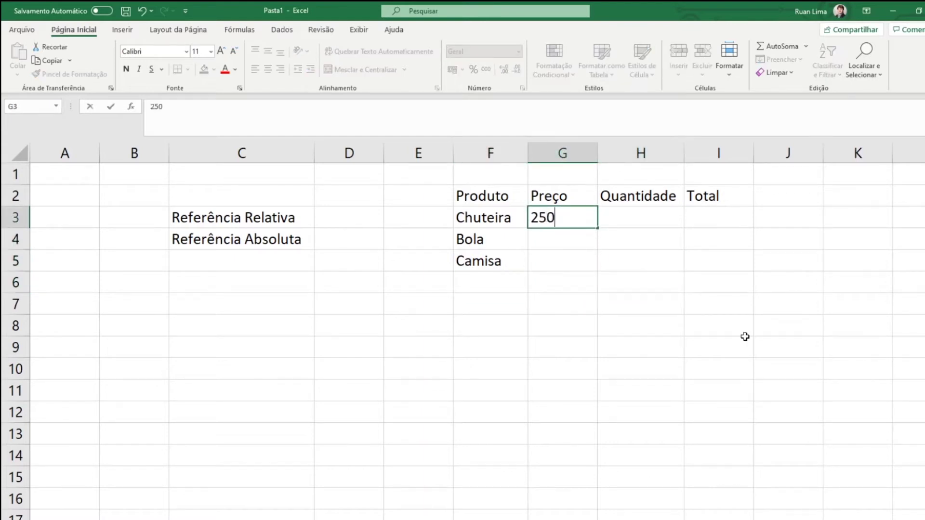
pyautogui.press('Return')
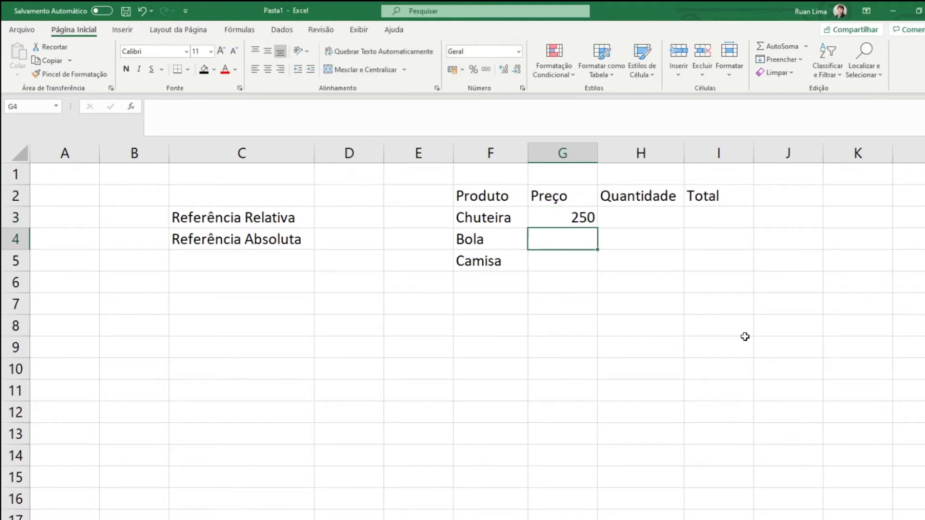
pyautogui.write('100')
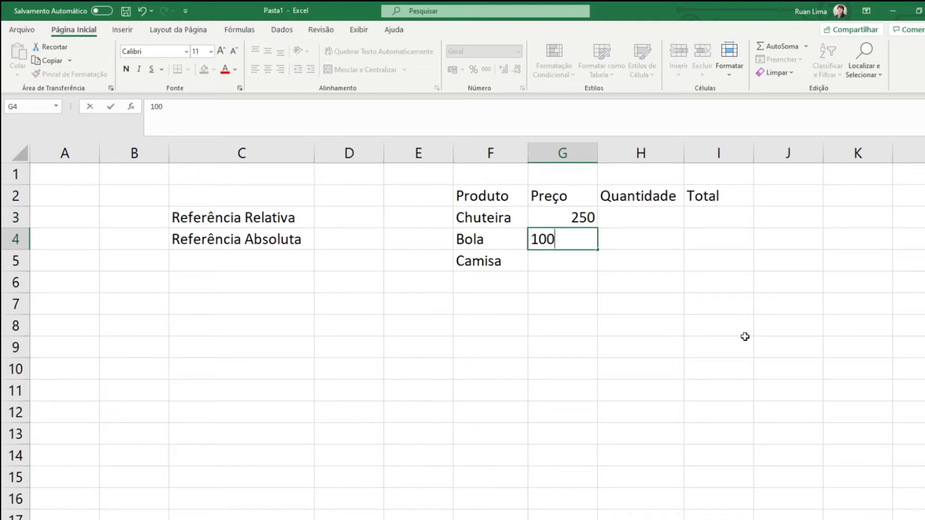
pyautogui.press('Return')
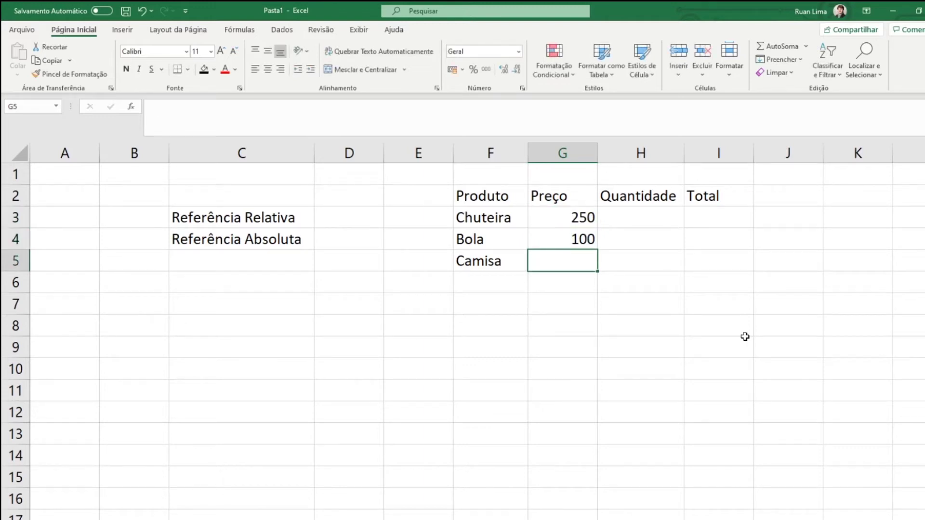
pyautogui.write('200')
pyautogui.press('Return')
pyautogui.press('Up')
pyautogui.press('Up')
pyautogui.press('Up')
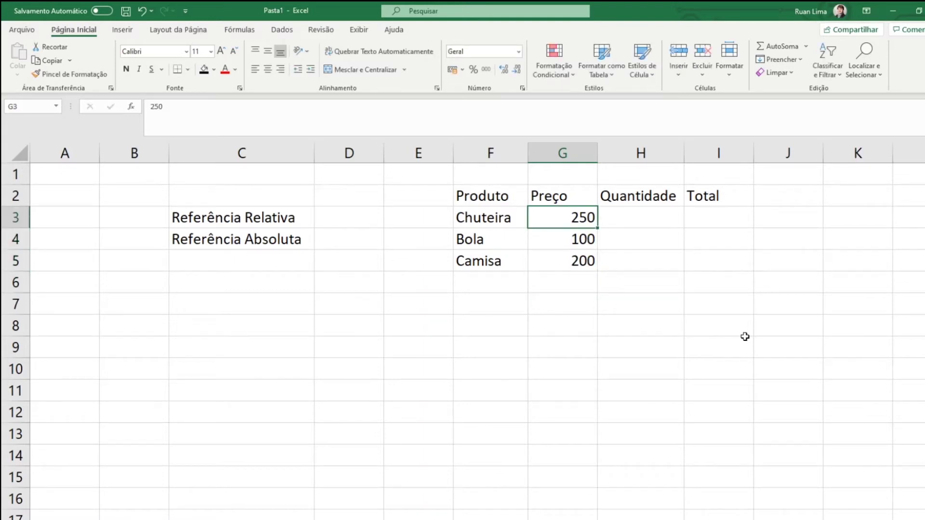
pyautogui.press('Down')
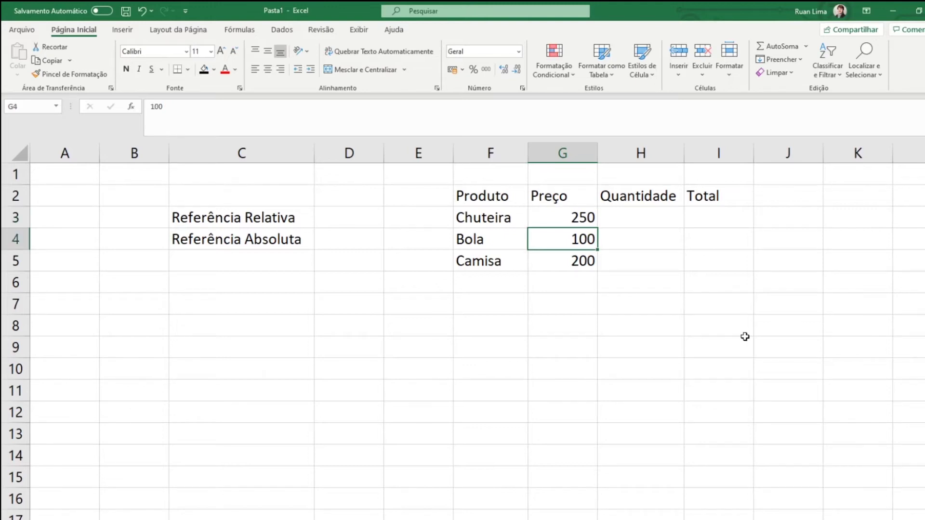
pyautogui.press('Down')
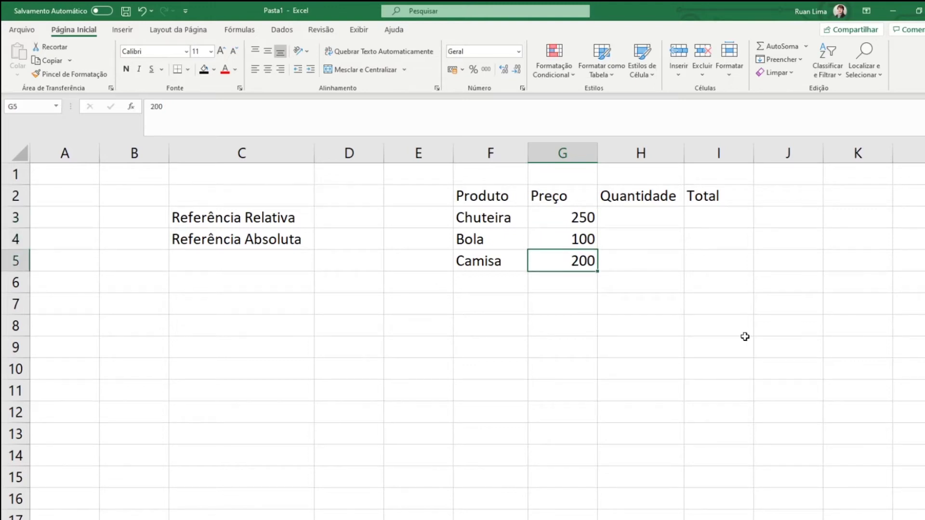
# - Apply the R$ accounting number format to the prices of Chuteira, Bola and Camisa in cells G3 to G5
pyautogui.press('Up')
pyautogui.press('Up')
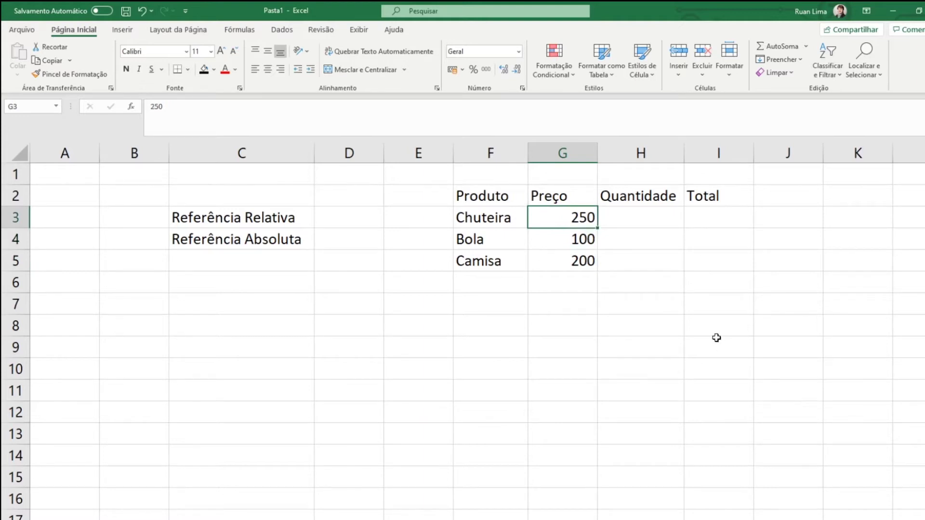
pyautogui.click(453, 71)
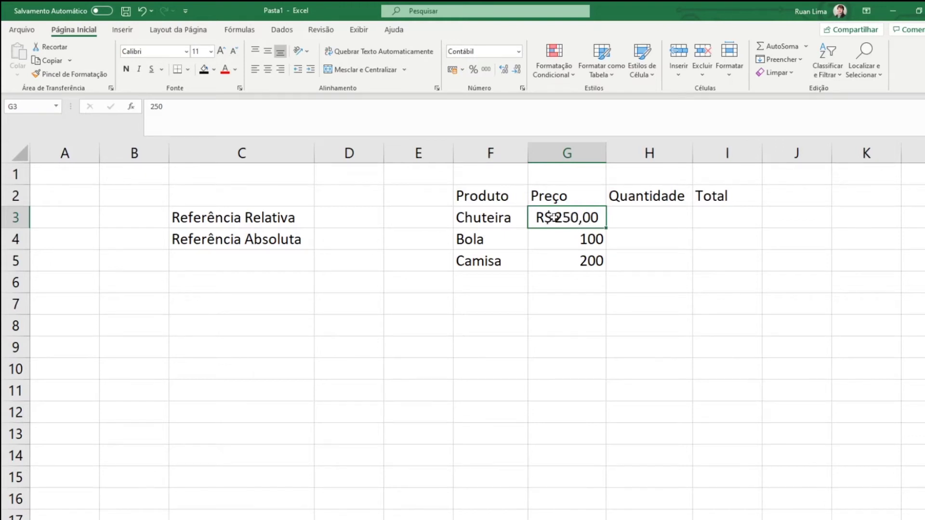
pyautogui.click(564, 242)
pyautogui.click(453, 70)
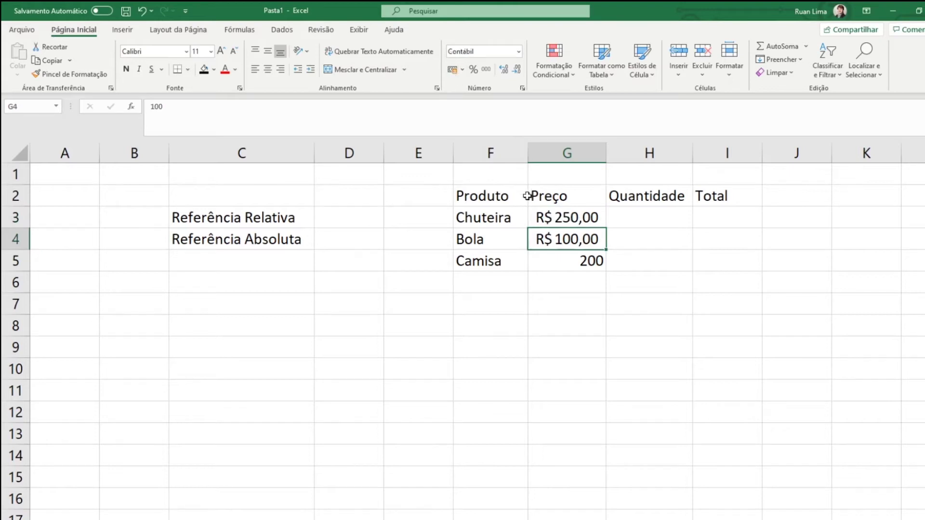
pyautogui.click(555, 260)
pyautogui.click(453, 70)
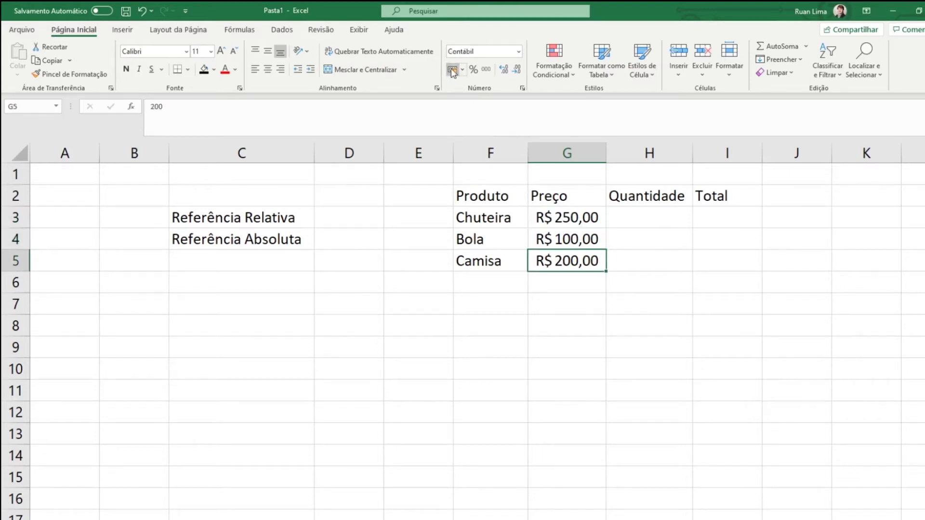
pyautogui.click(661, 328)
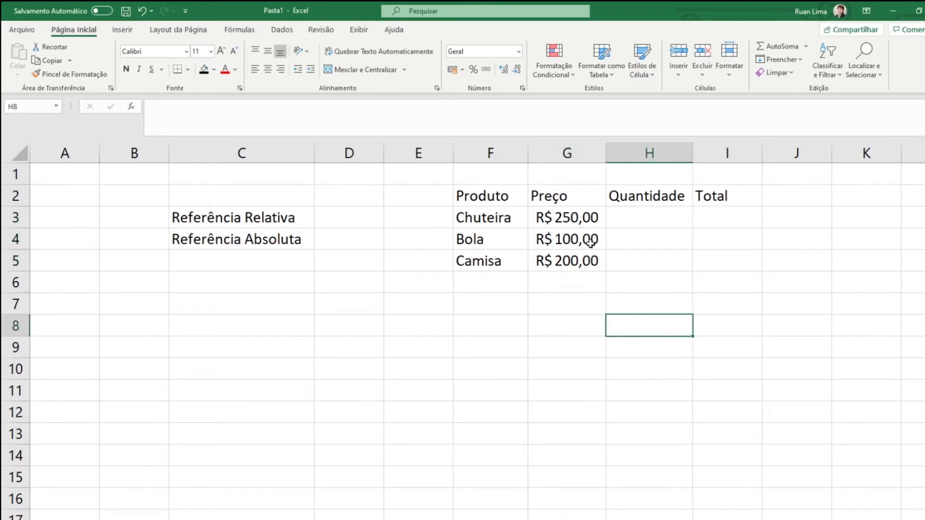
# - Enter the quantities 2 for Chuteira, 1 for Bola and 3 for Camisa in cells H3 to H5
pyautogui.click(685, 218)
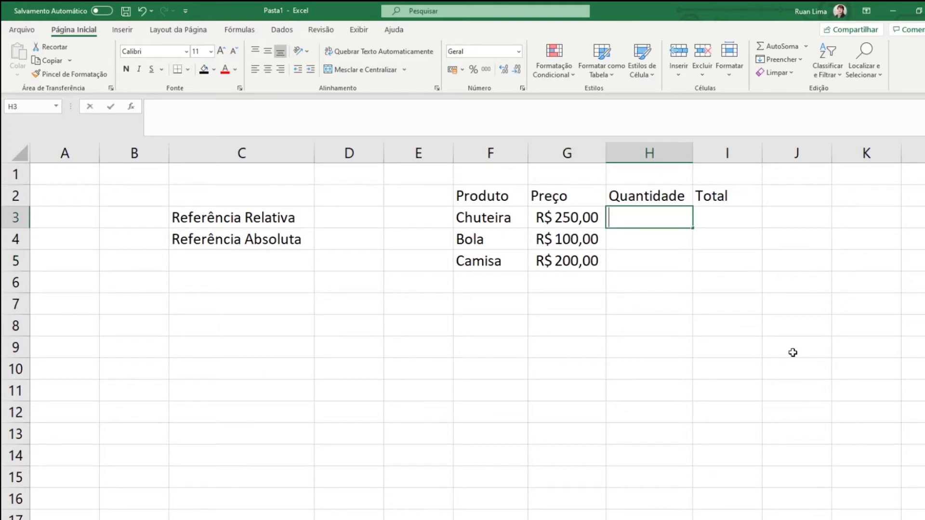
pyautogui.write('2')
pyautogui.press('Return')
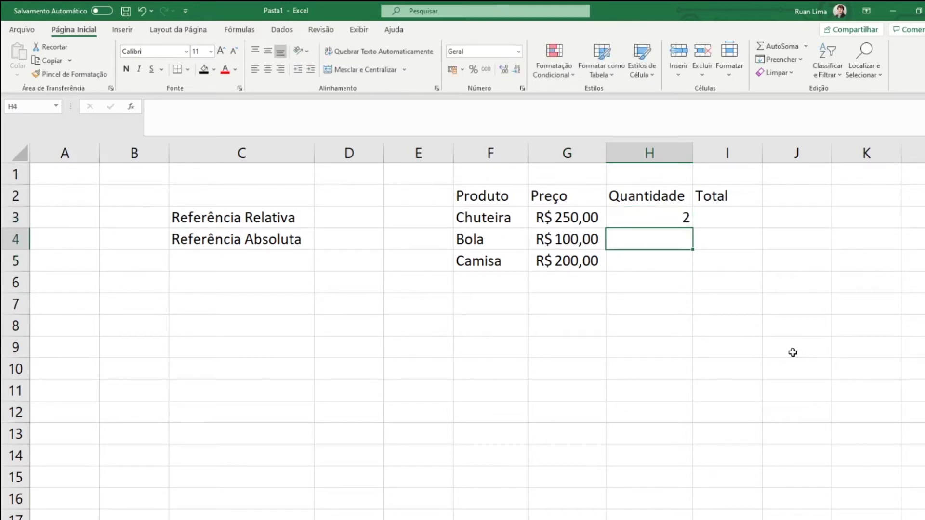
pyautogui.write('1')
pyautogui.press('Return')
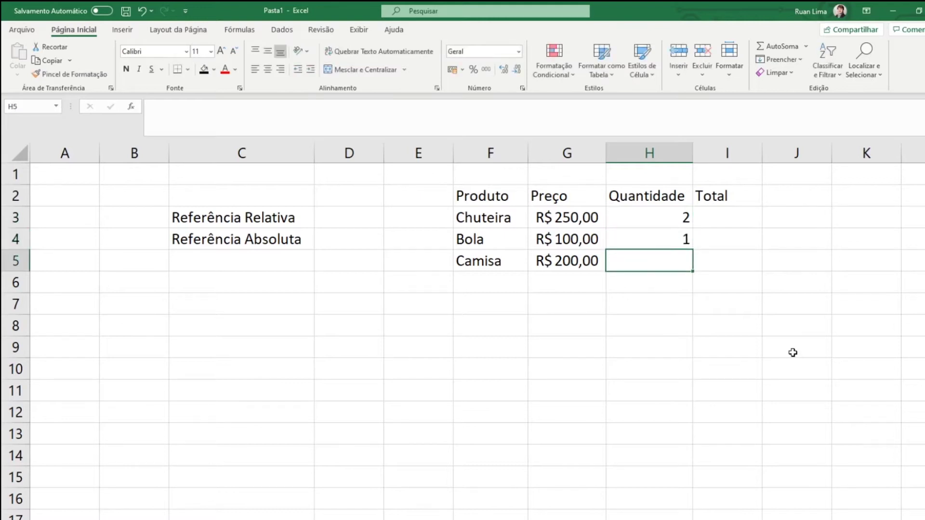
pyautogui.write('3')
pyautogui.press('Return')
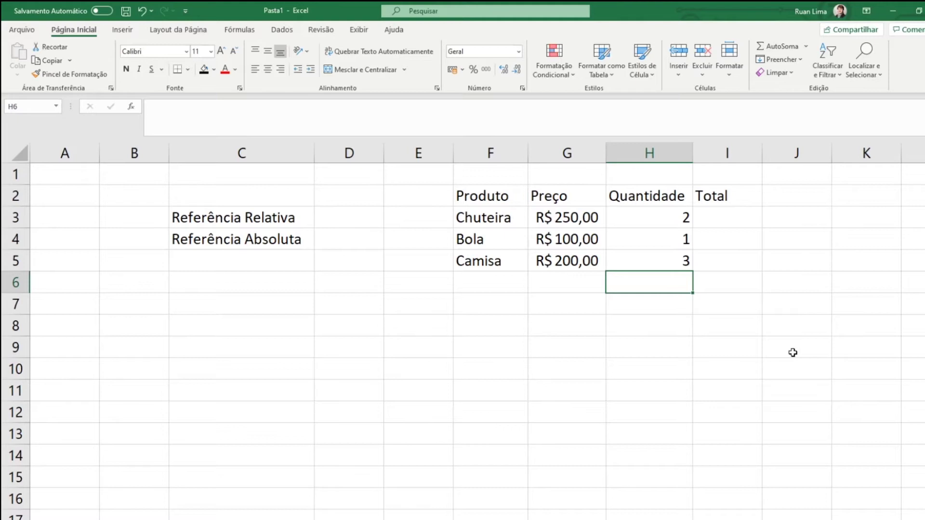
# - Calculate the Chuteira total in cell I3 with the formula =G3*H3
pyautogui.press('Right')
pyautogui.press('Up')
pyautogui.press('Up')
pyautogui.press('Up')
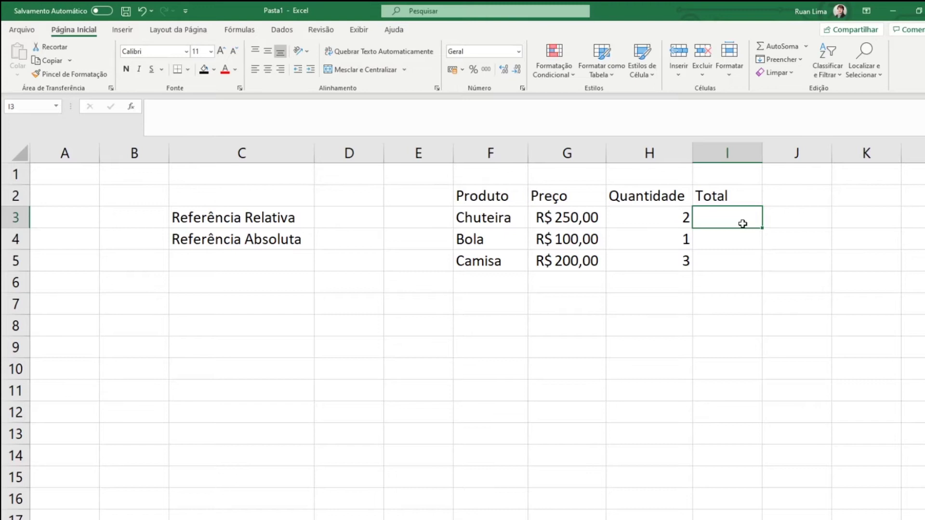
pyautogui.write('=')
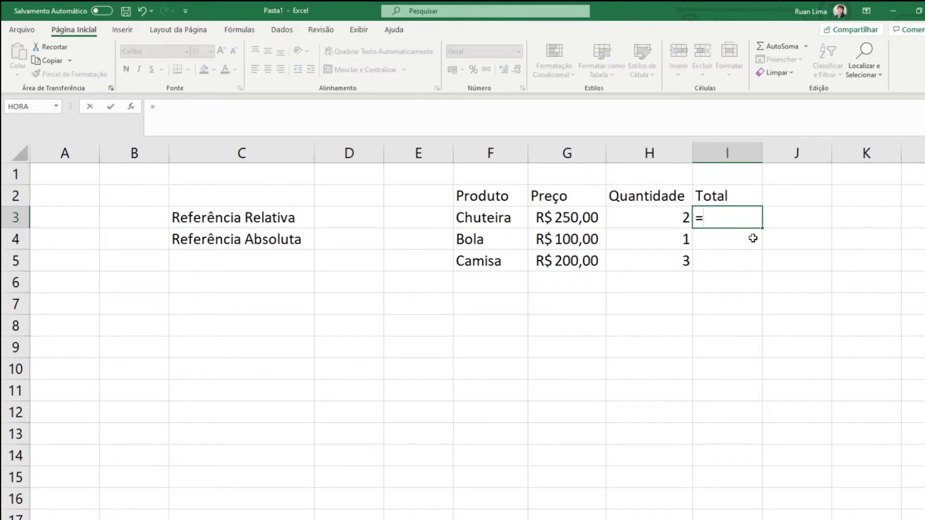
pyautogui.click(569, 213)
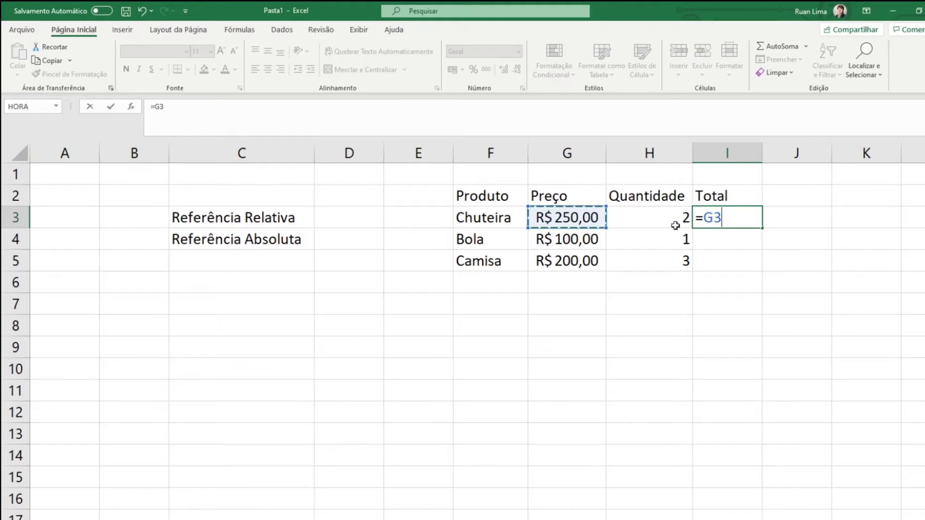
pyautogui.write('*')
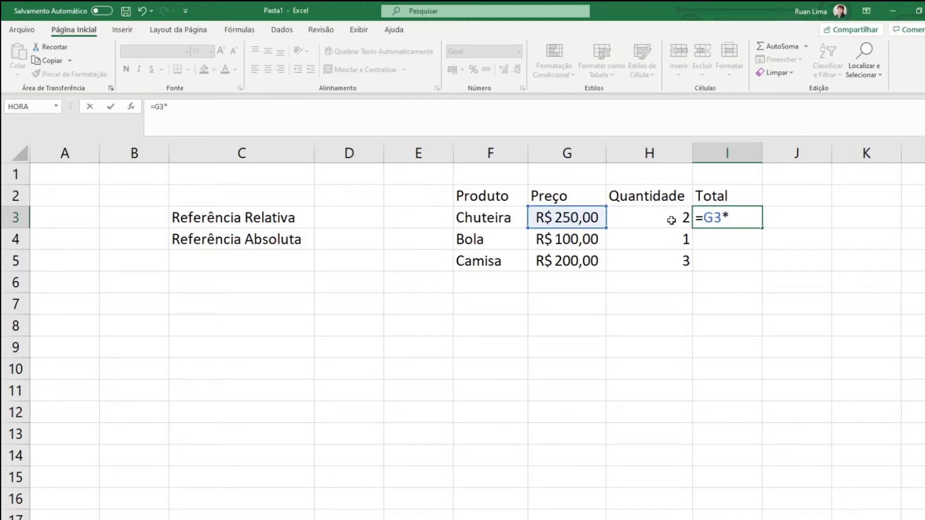
pyautogui.click(671, 221)
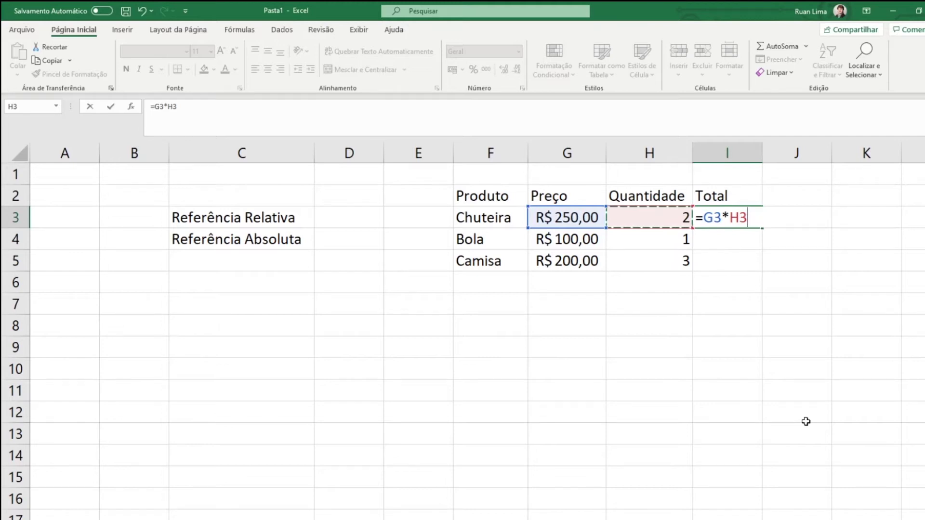
pyautogui.press('Return')
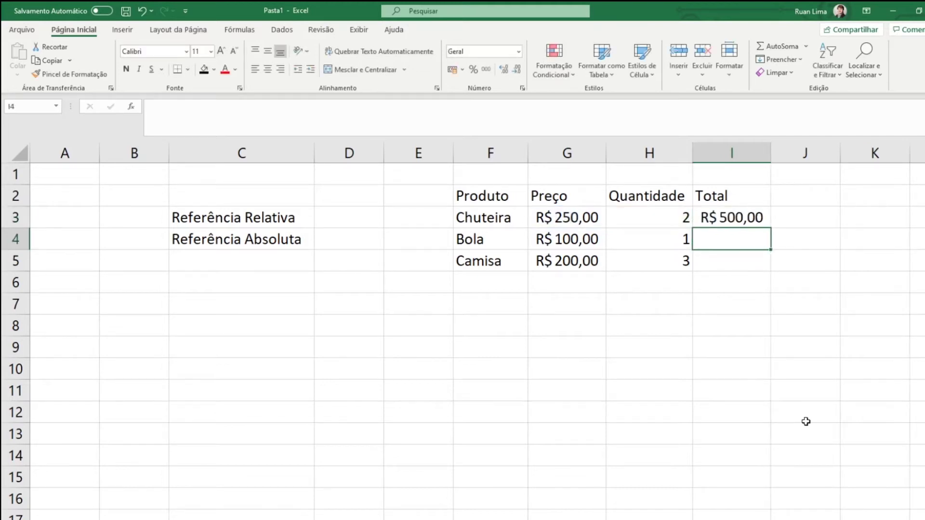
# - Fill the total formula from I3 down through I5 for Bola and Camisa
pyautogui.press('Up')
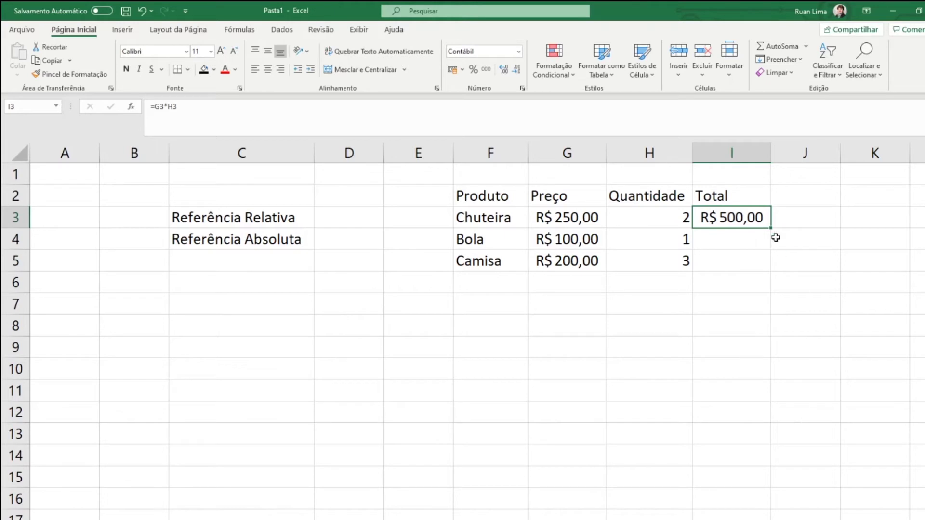
pyautogui.moveTo(772, 229); pyautogui.dragTo(772, 270)
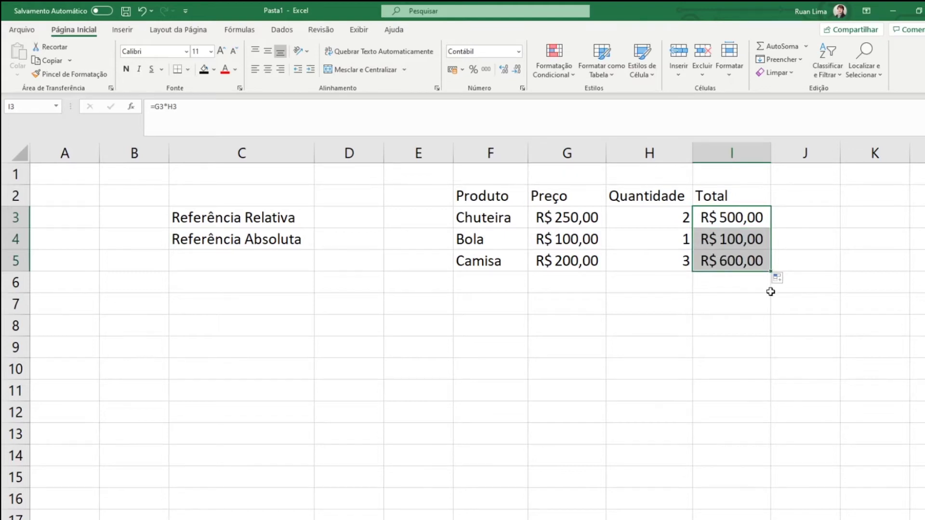
pyautogui.click(795, 226)
# - Examine the total formulas in I3, I4 and I5 to see which price and quantity cells each one references
pyautogui.click(742, 218)
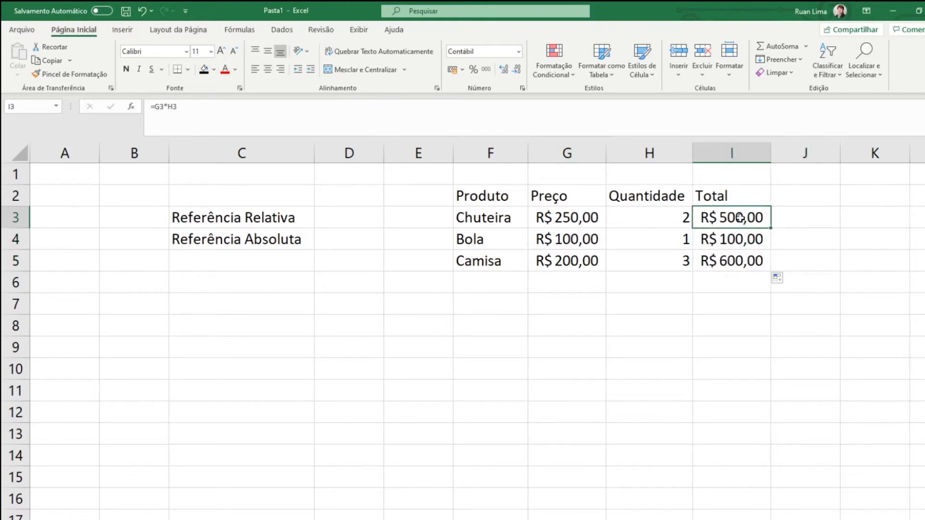
pyautogui.click(193, 108)
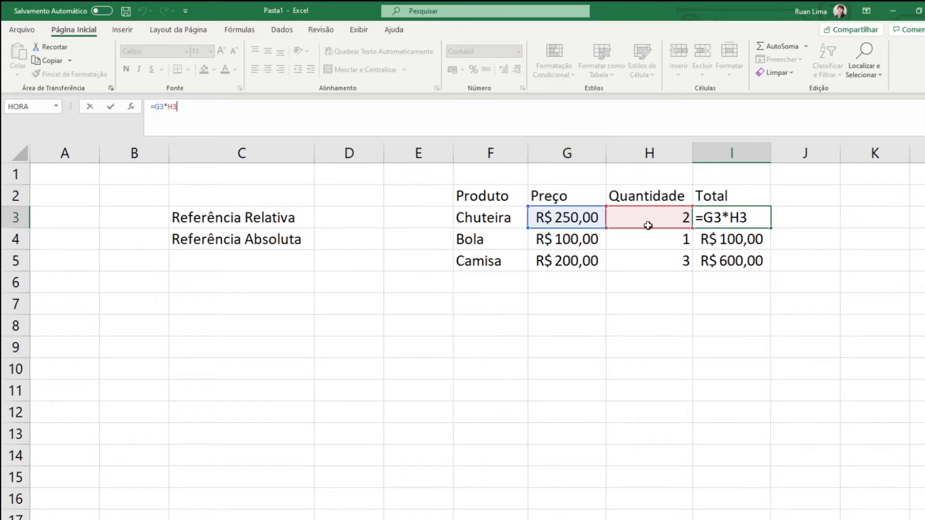
pyautogui.click(825, 259)
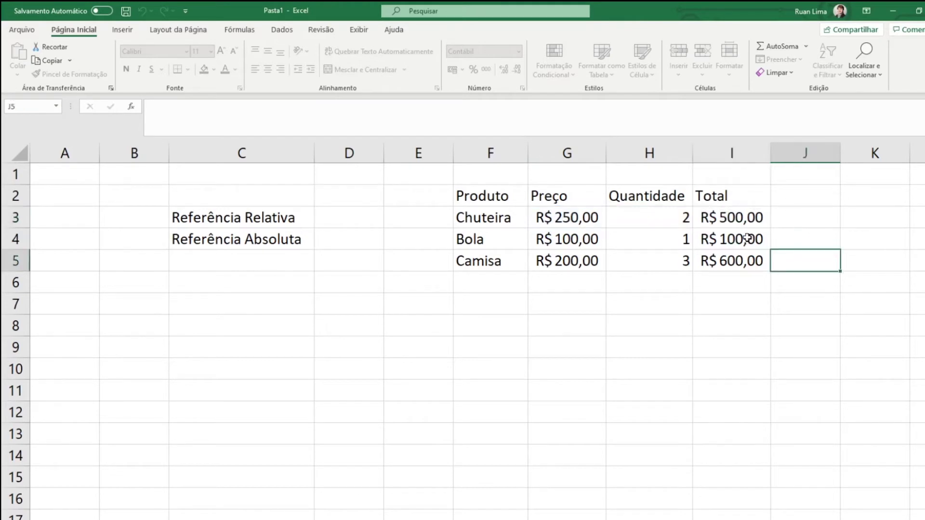
pyautogui.click(746, 239)
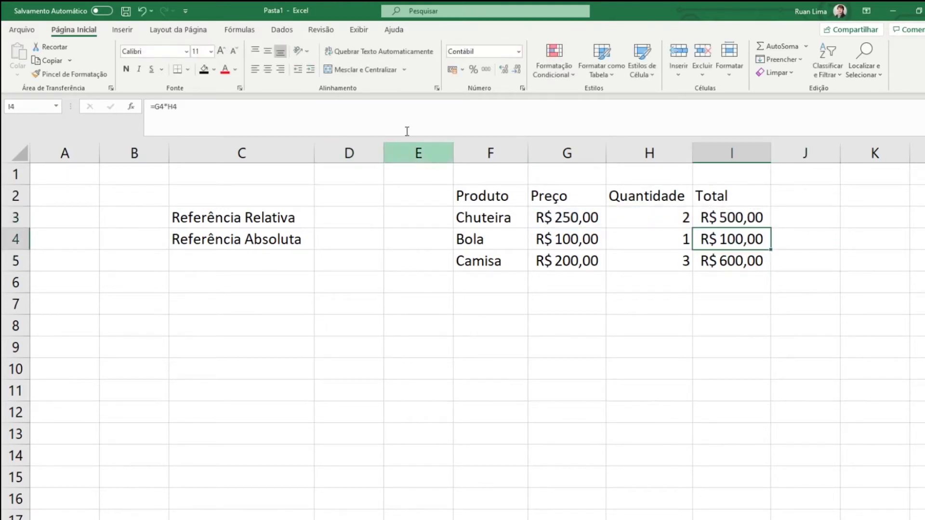
pyautogui.click(407, 105)
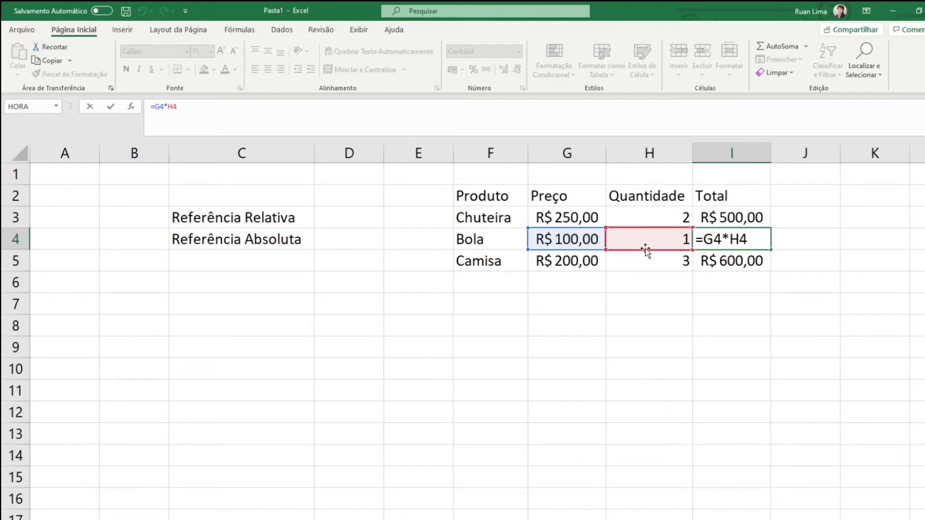
pyautogui.click(784, 268)
pyautogui.click(734, 261)
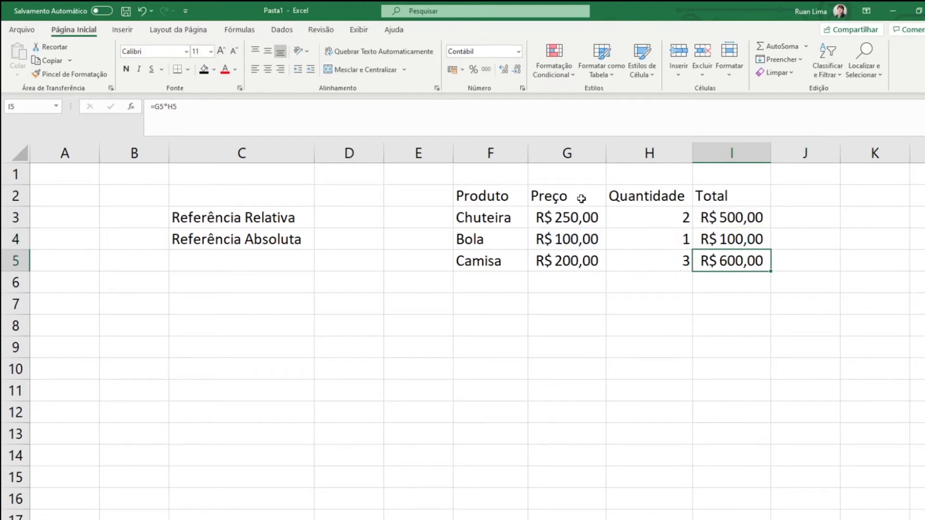
pyautogui.click(497, 107)
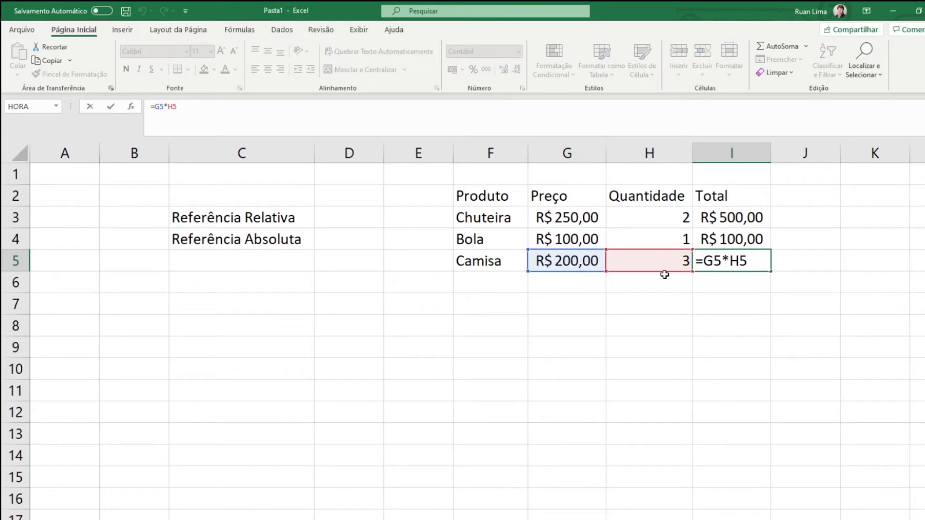
pyautogui.click(658, 304)
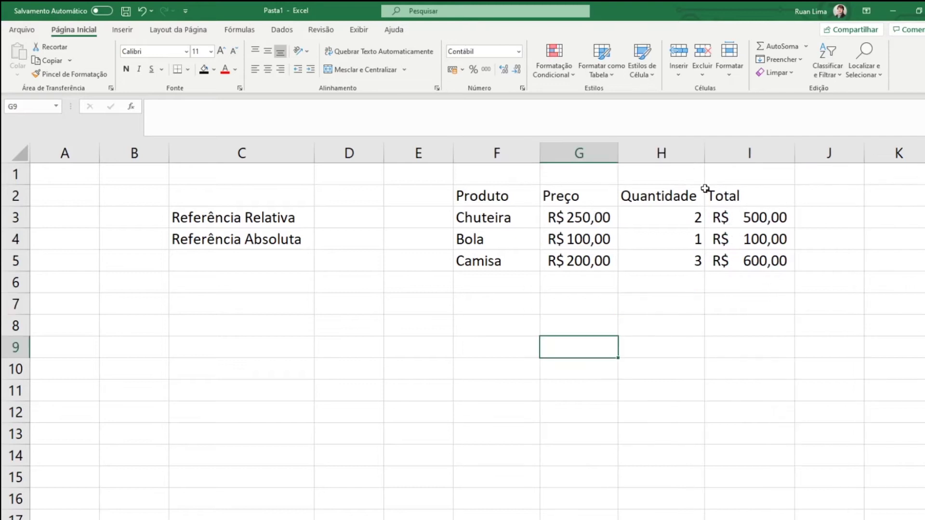
pyautogui.click(696, 175)
pyautogui.click(866, 220)
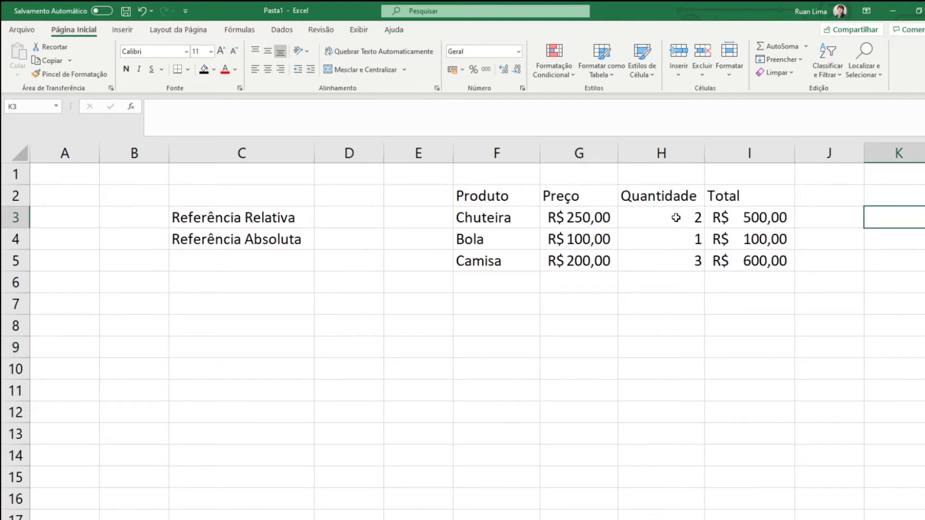
# - Change the quantities of Chuteira, Bola and Camisa in cells H3 to H5 to 5 each
pyautogui.click(642, 216)
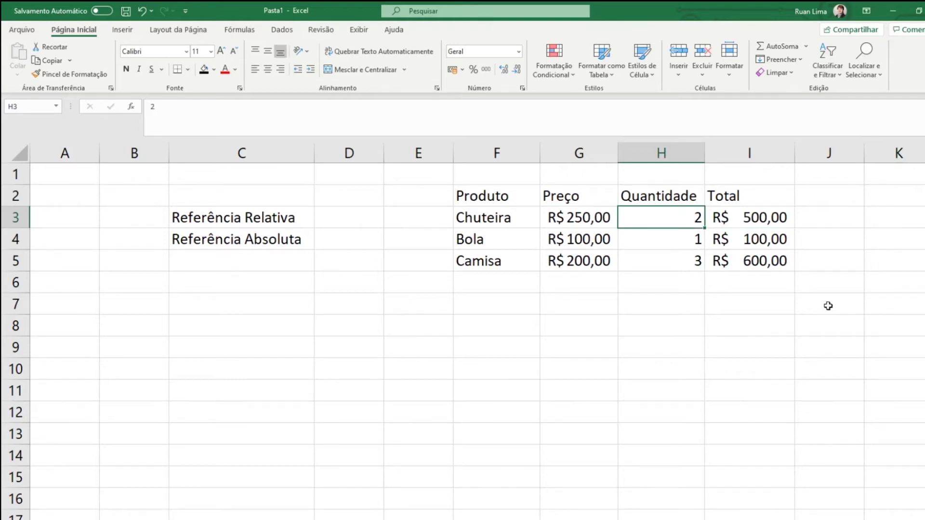
pyautogui.press('F2')
pyautogui.press('BackSpace')
pyautogui.write('5')
pyautogui.press('Return')
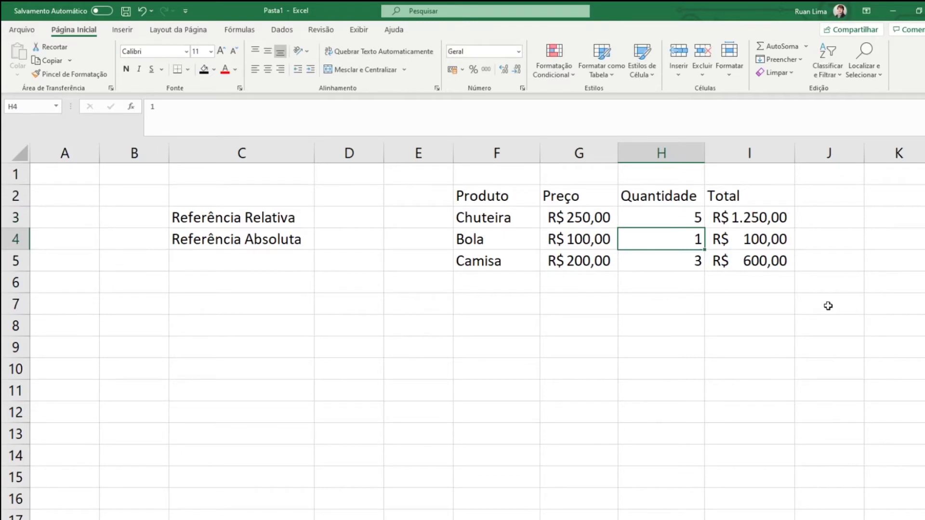
pyautogui.write('5')
pyautogui.press('Return')
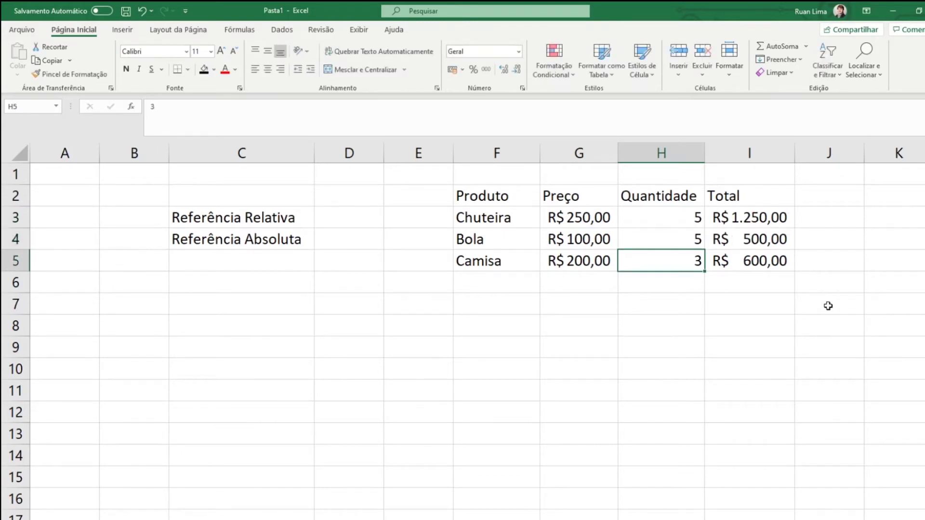
pyautogui.press('F2')
pyautogui.press('BackSpace')
pyautogui.write('5')
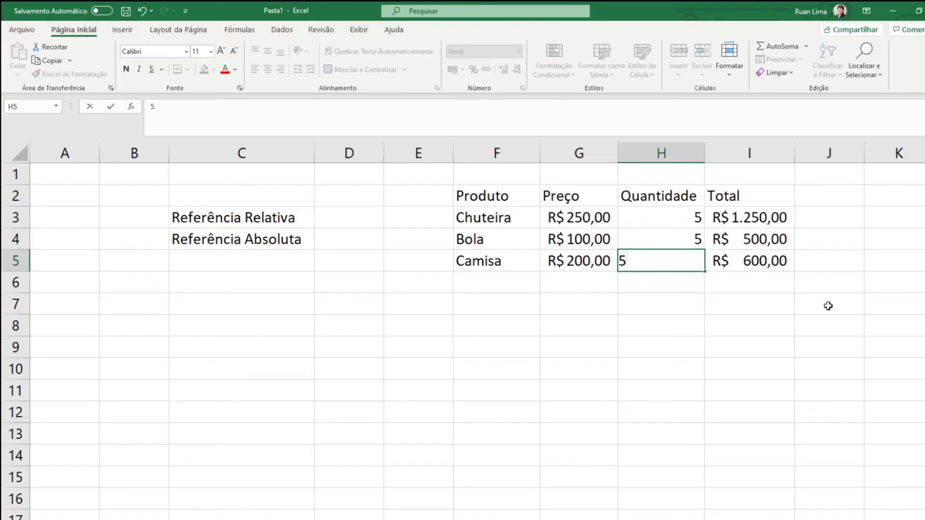
pyautogui.press('Return')
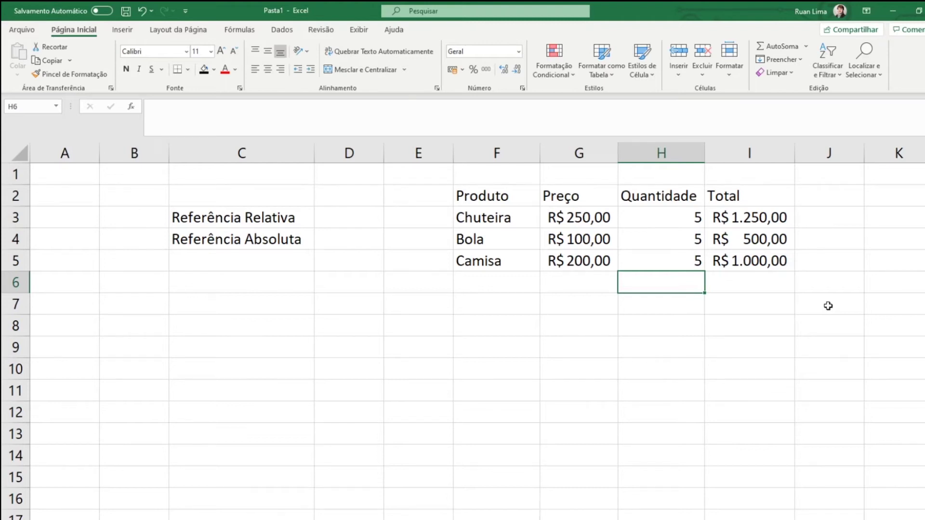
# - Copy the product and price columns F2:G5 to a second table starting at cell F8
pyautogui.moveTo(477, 196); pyautogui.dragTo(576, 255)
pyautogui.hotkey('ctrl', 'c')
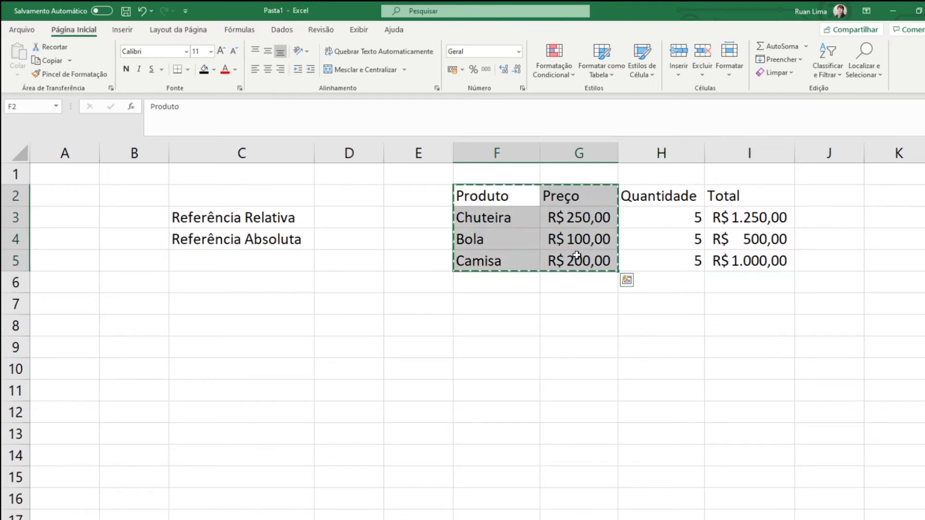
pyautogui.click(484, 327)
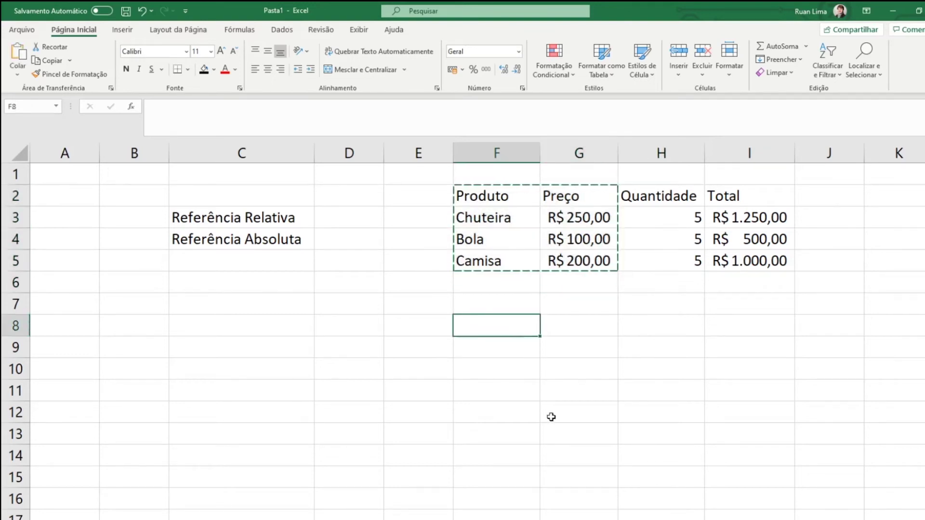
pyautogui.moveTo(485, 198); pyautogui.dragTo(572, 251)
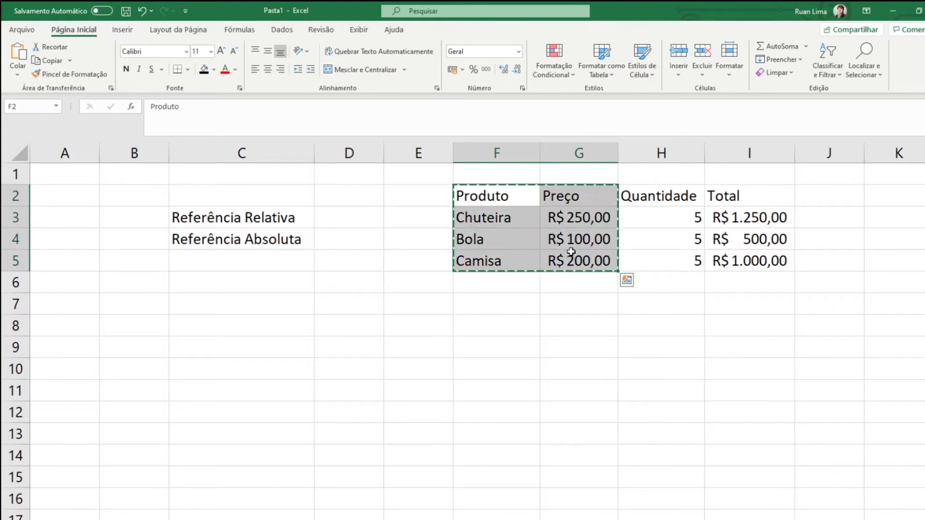
pyautogui.click(498, 328)
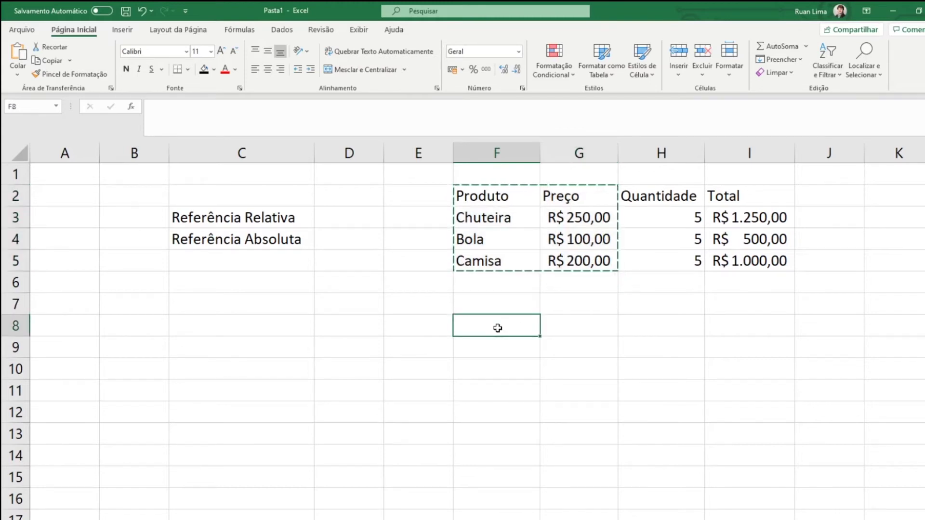
pyautogui.hotkey('ctrl', 'v')
# - Copy the Quantidade and Total headings to H8:I8 and enter a quantity of 5 for Chuteira in H9
pyautogui.moveTo(664, 195); pyautogui.dragTo(723, 201)
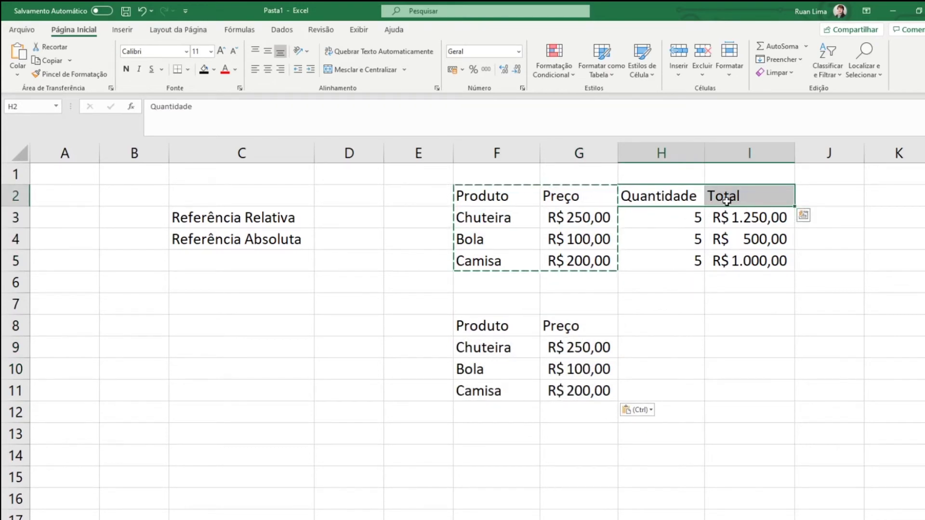
pyautogui.hotkey('ctrl', 'c')
pyautogui.click(659, 326)
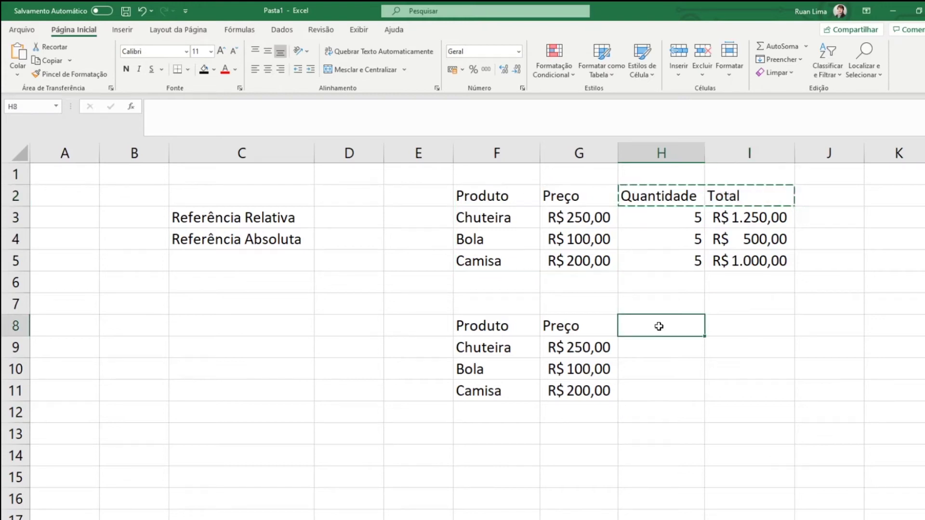
pyautogui.hotkey('ctrl', 'v')
pyautogui.click(687, 355)
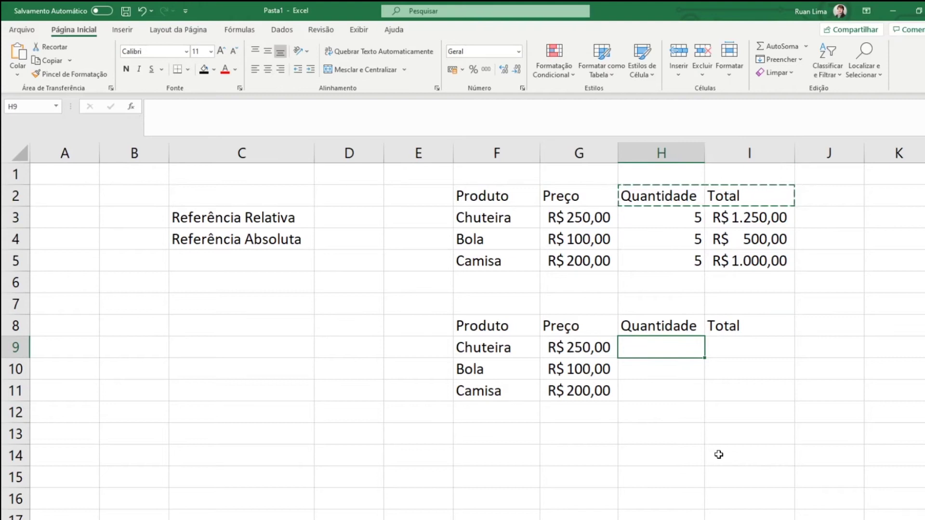
pyautogui.write('5')
pyautogui.press('Return')
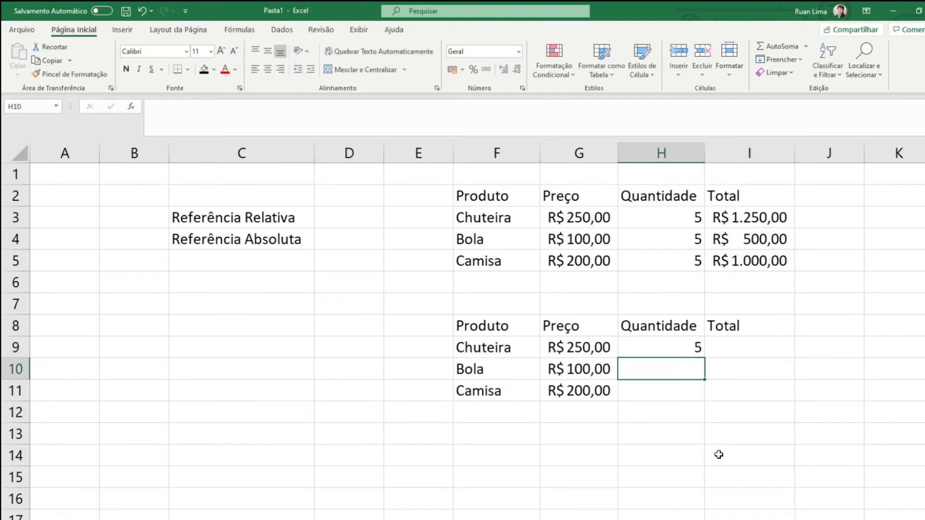
# - Calculate the second table's Chuteira total in cell I9 with the relative formula =G9*H9
pyautogui.click(759, 348)
pyautogui.write('=')
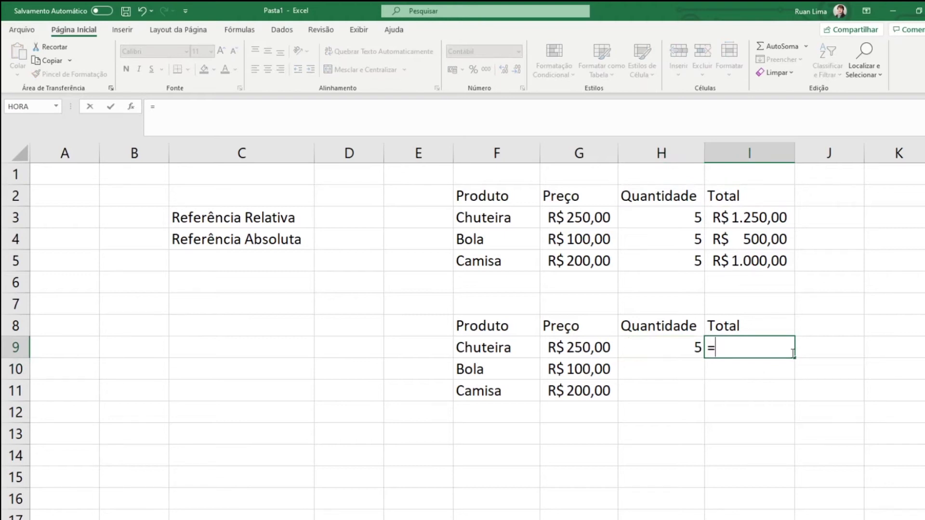
pyautogui.press('Left')
pyautogui.press('Left')
pyautogui.write('*')
pyautogui.press('Left')
pyautogui.press('Return')
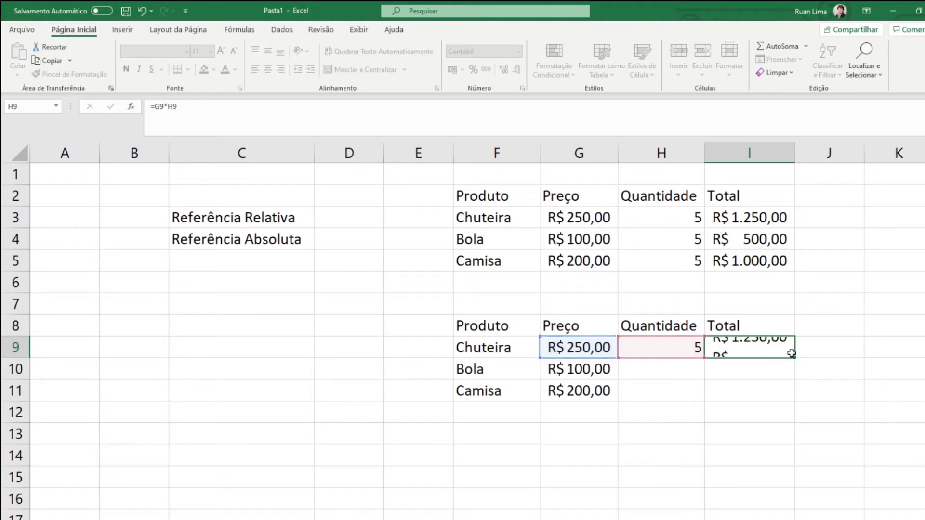
# - Copy the relative total formula from I9 to I10 for Bola and I11 for Camisa
pyautogui.click(793, 353)
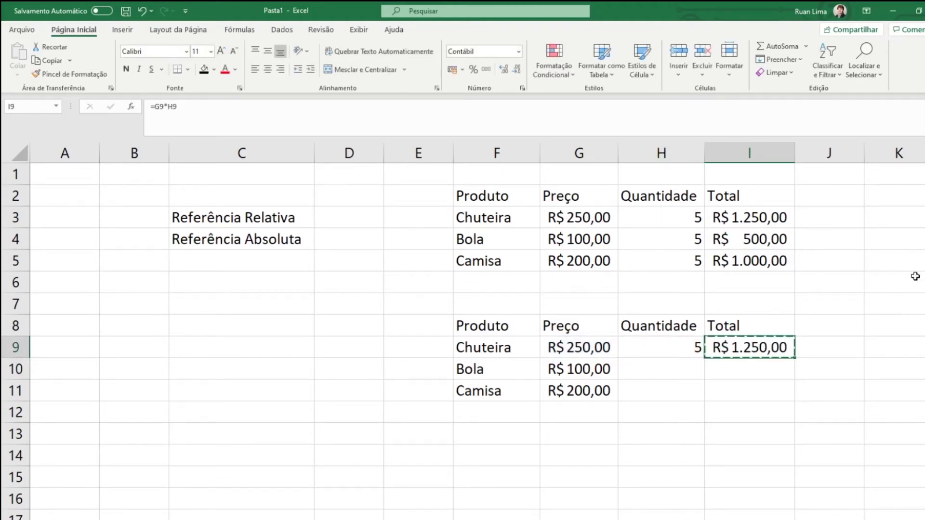
pyautogui.press('Down')
pyautogui.hotkey('ctrl', 'v')
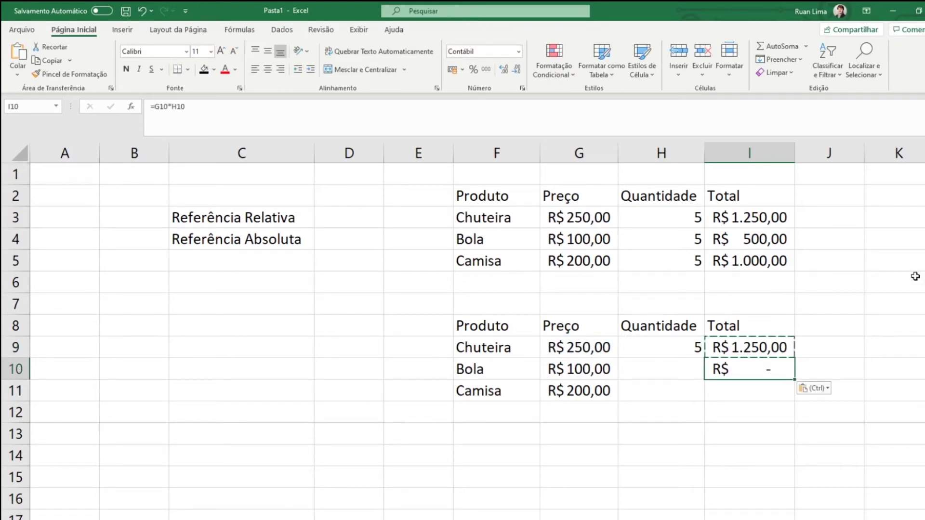
pyautogui.press('Down')
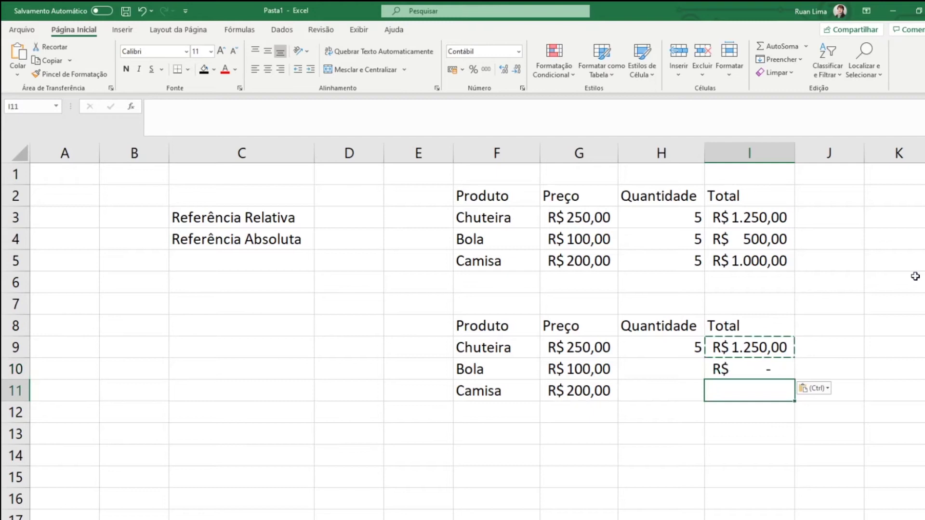
pyautogui.hotkey('ctrl', 'v')
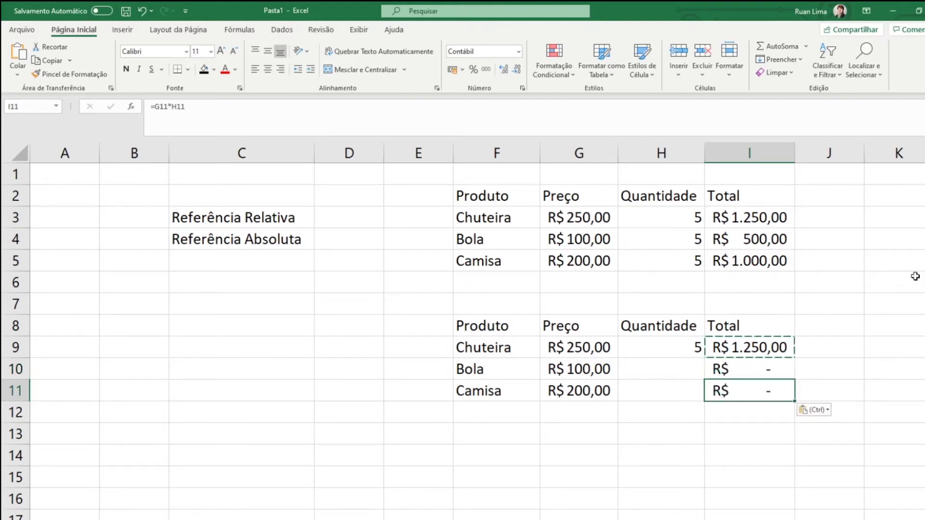
# - Examine the copied formulas in I10 and I11 to see which price and quantity cells each one references
pyautogui.press('Up')
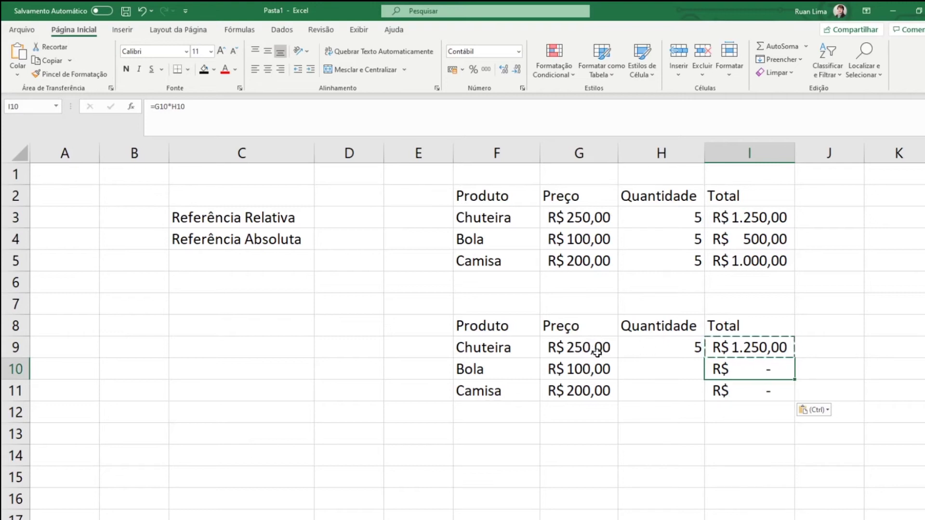
pyautogui.doubleClick(793, 364)
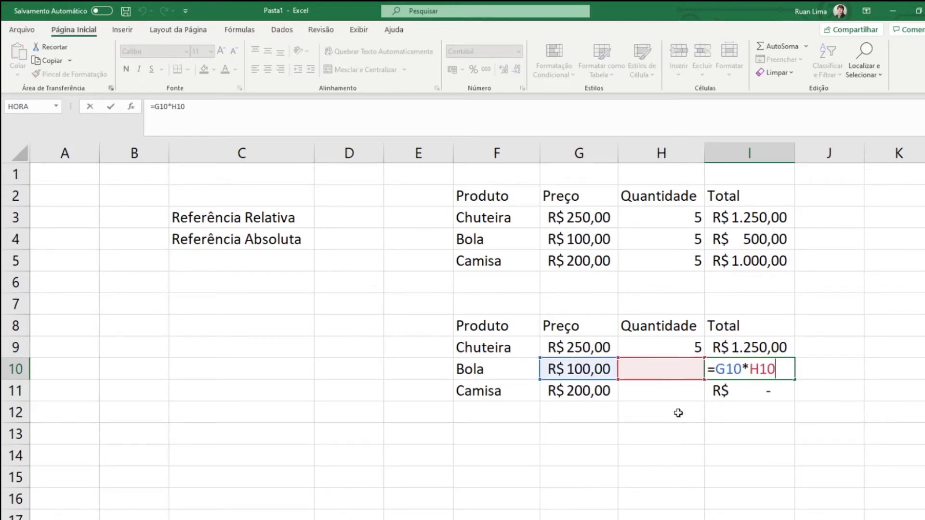
pyautogui.press('Escape')
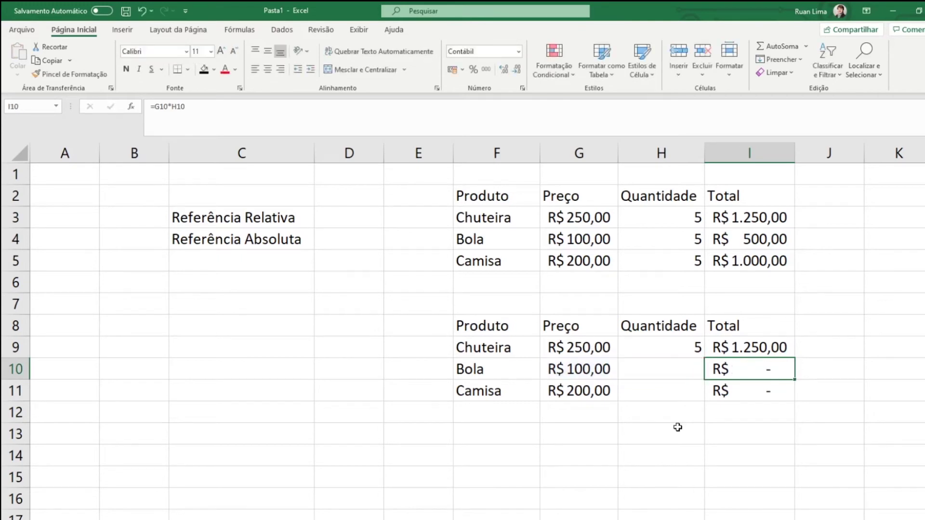
pyautogui.press('Down')
pyautogui.press('F2')
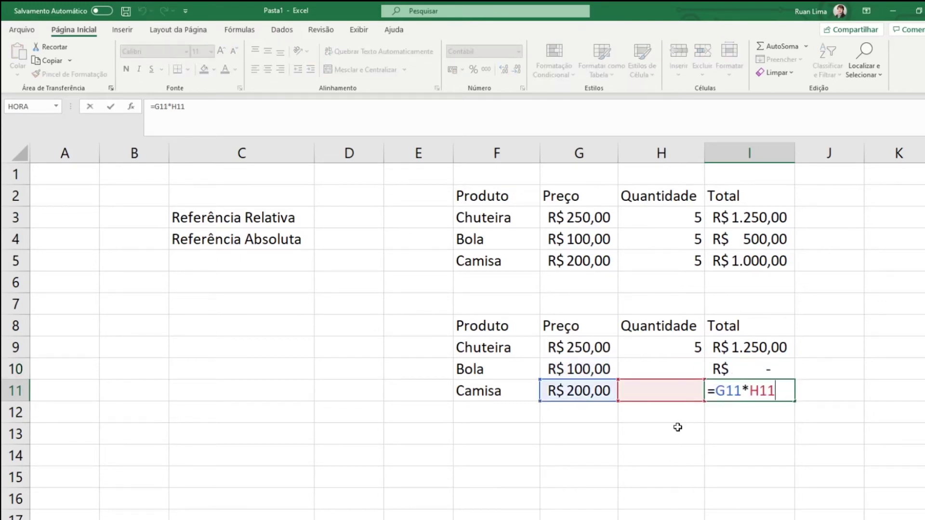
pyautogui.press('Return')
pyautogui.press('Up')
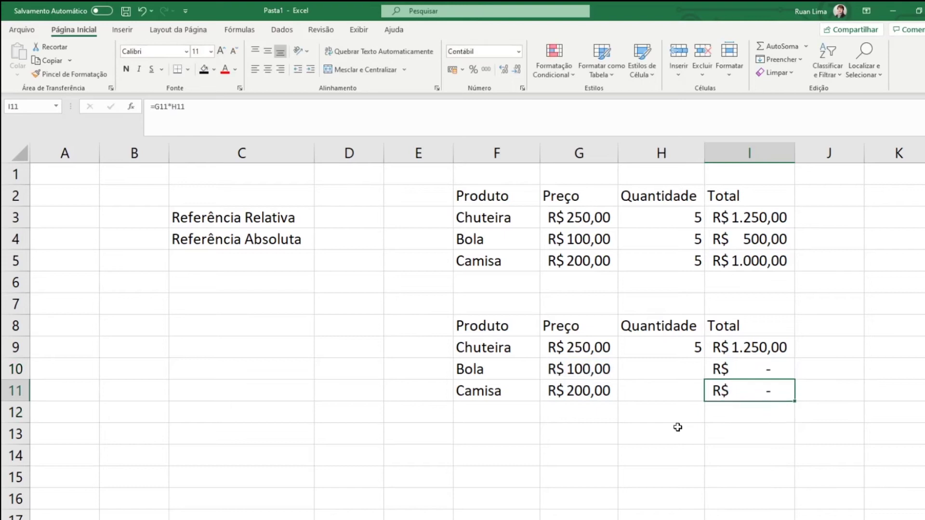
pyautogui.press('Left')
pyautogui.press('Up')
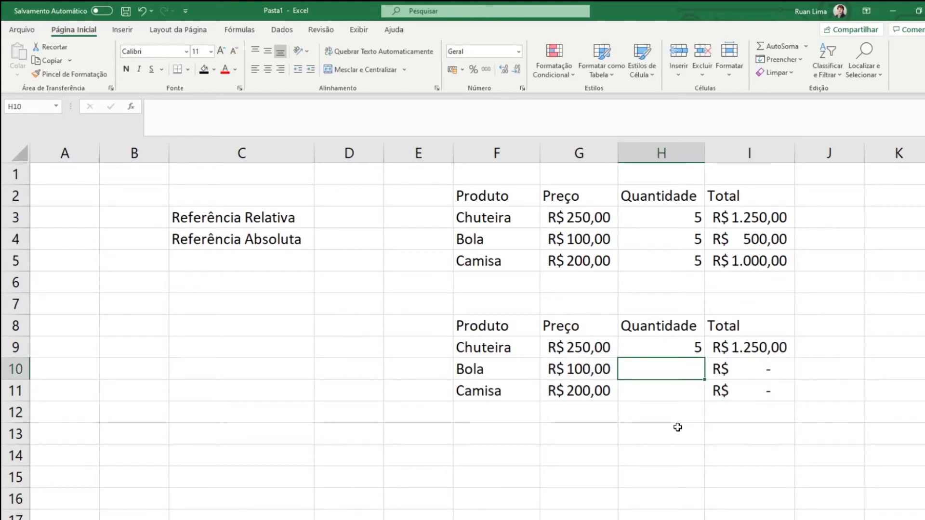
pyautogui.press('Right')
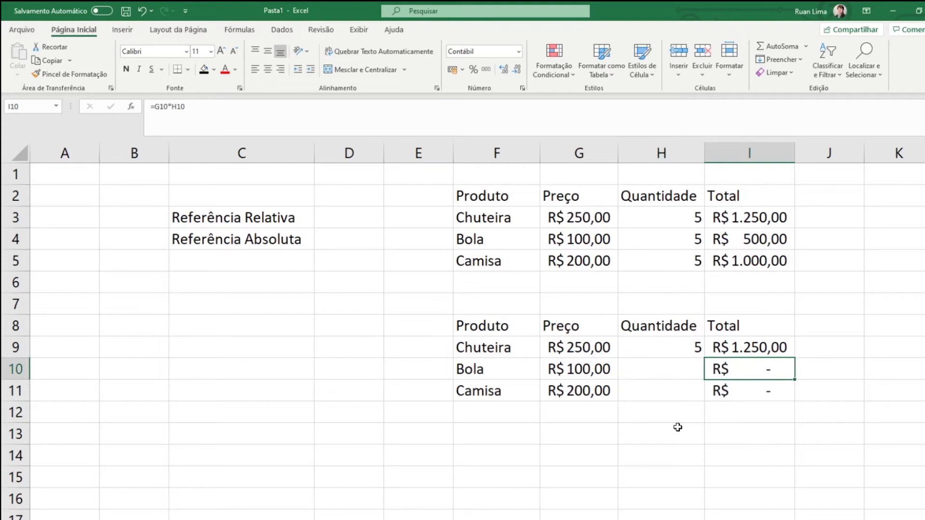
# - Clear the three total formulas in cells I9, I10 and I11 of the second table
pyautogui.click(750, 349)
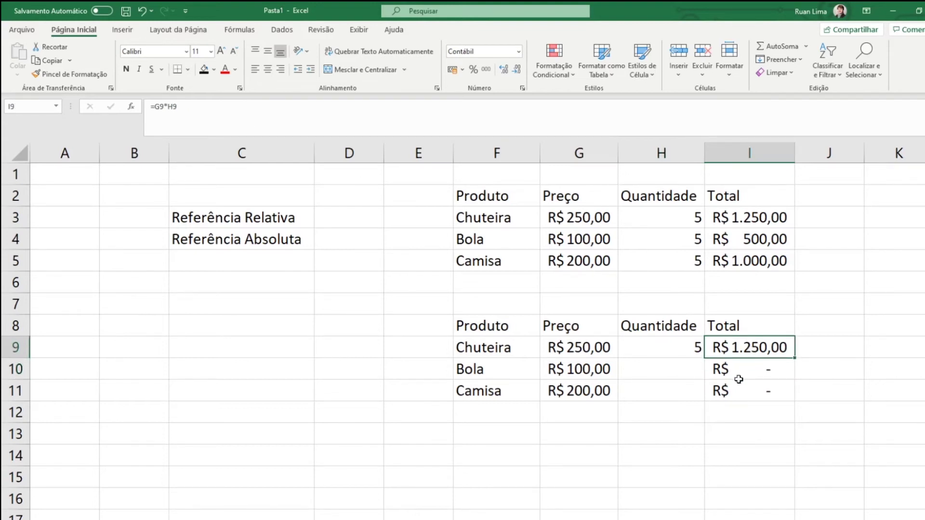
pyautogui.press('Delete')
pyautogui.press('Down')
pyautogui.press('Delete')
pyautogui.press('Down')
pyautogui.press('Delete')
# - Calculate the Chuteira total in I9 with the quantity cell locked as an absolute reference, using =G9*$H$9
pyautogui.press('Up')
pyautogui.press('Up')
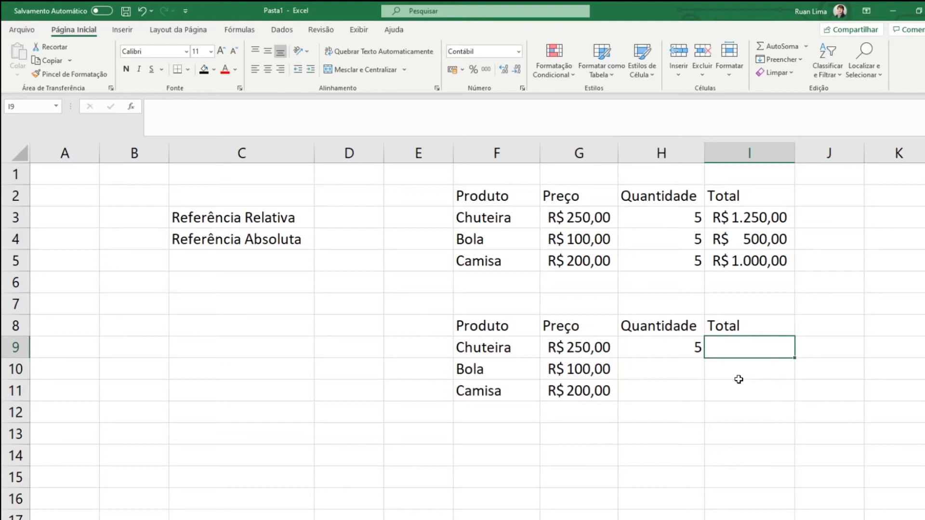
pyautogui.write('=')
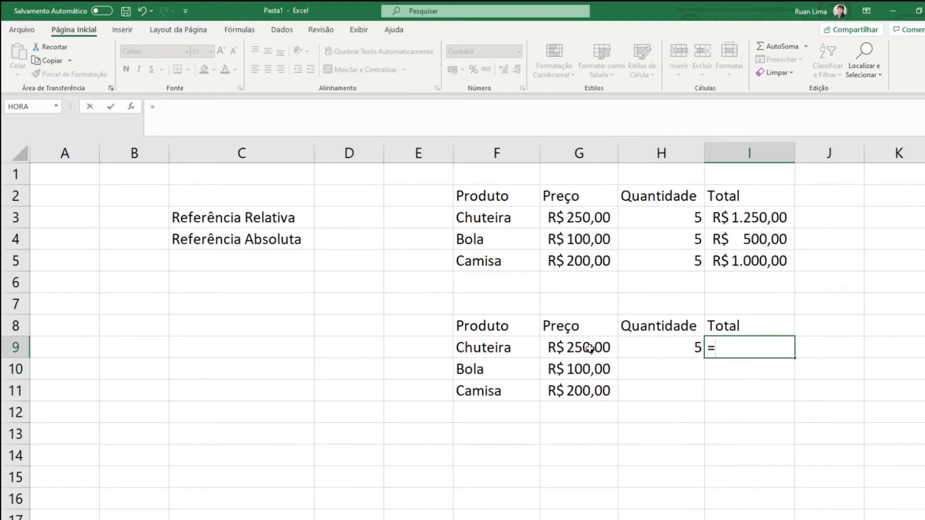
pyautogui.click(590, 348)
pyautogui.write('*')
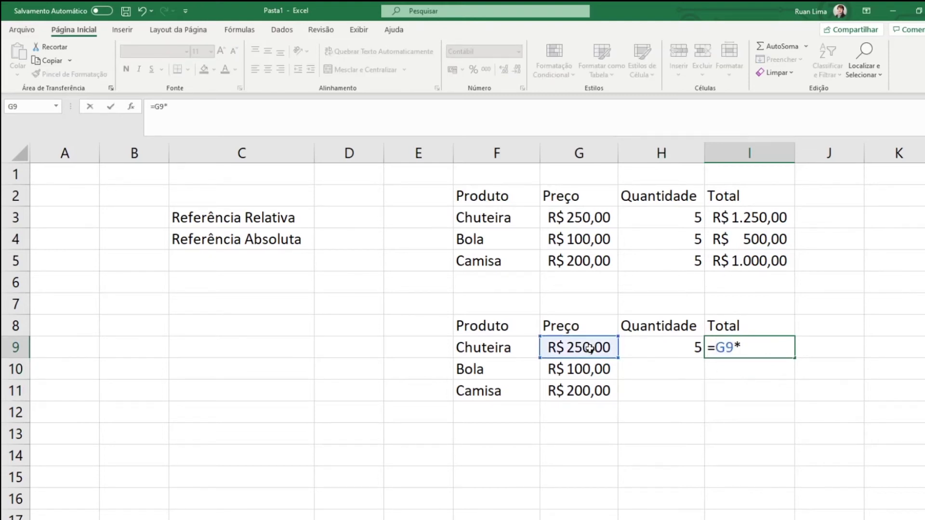
pyautogui.click(678, 349)
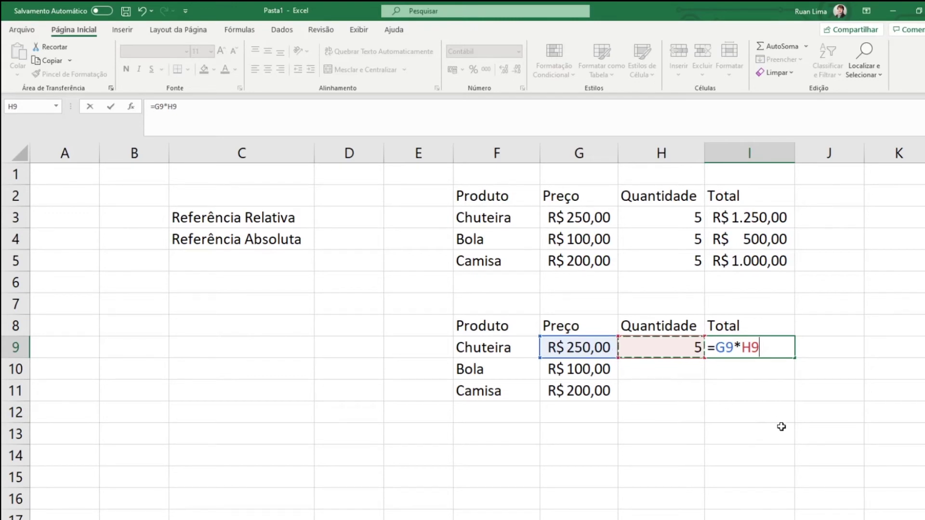
pyautogui.press('F4')
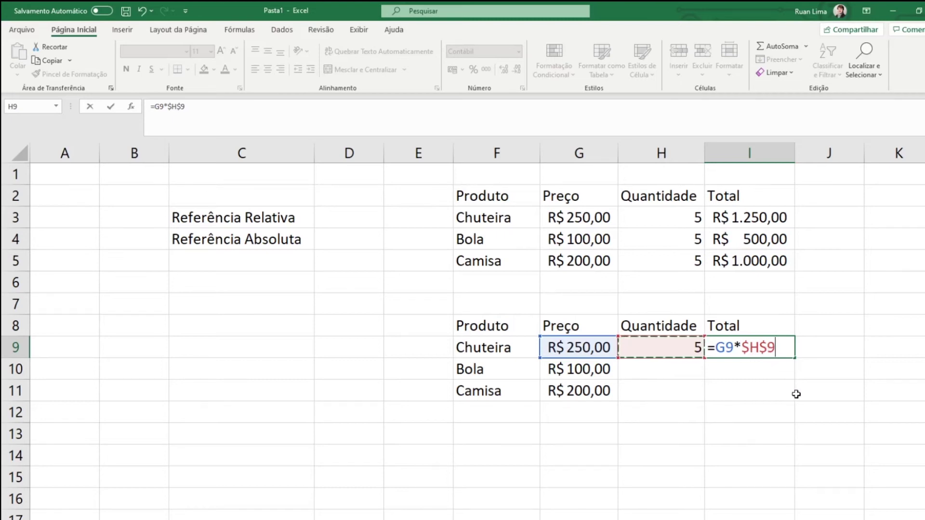
pyautogui.press('Return')
pyautogui.press('Up')
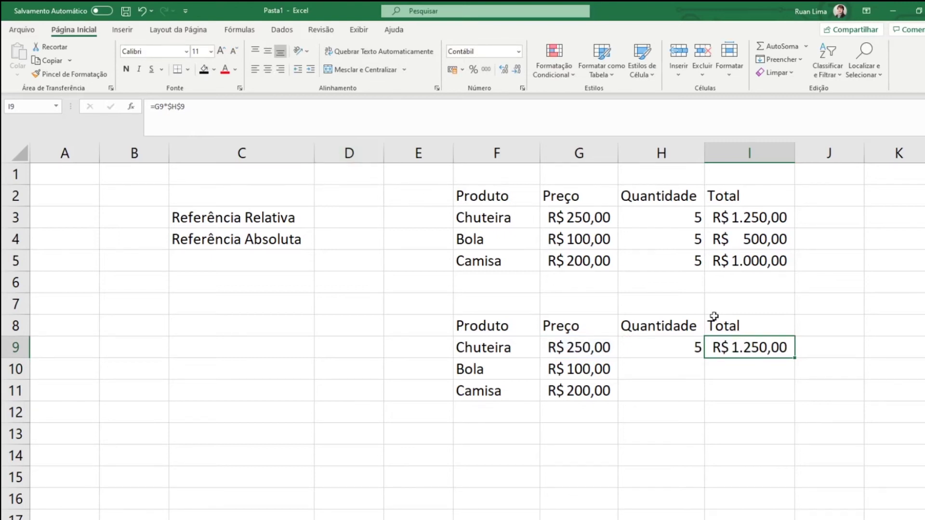
# - Review the references in the I9 formula and copy it to I10 for the Bola total
pyautogui.press('F2')
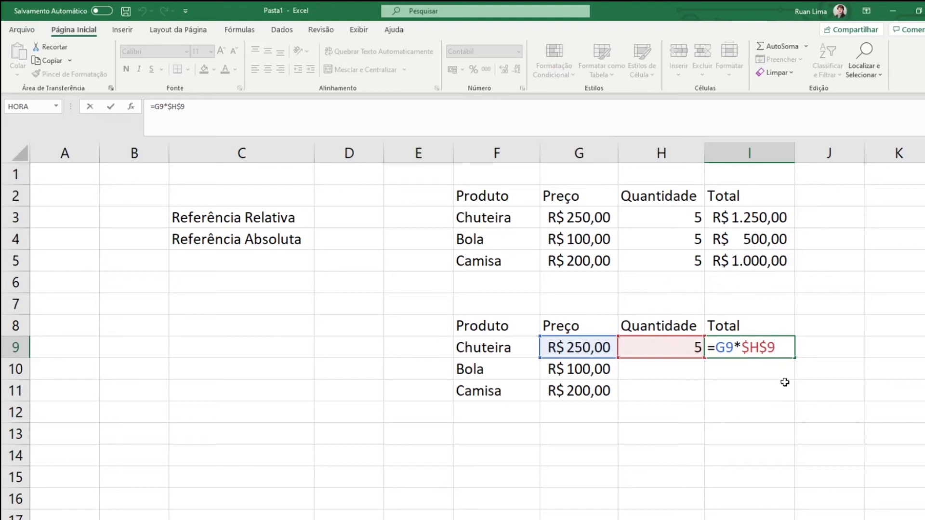
pyautogui.press('Return')
pyautogui.press('Up')
pyautogui.hotkey('ctrl', 'c')
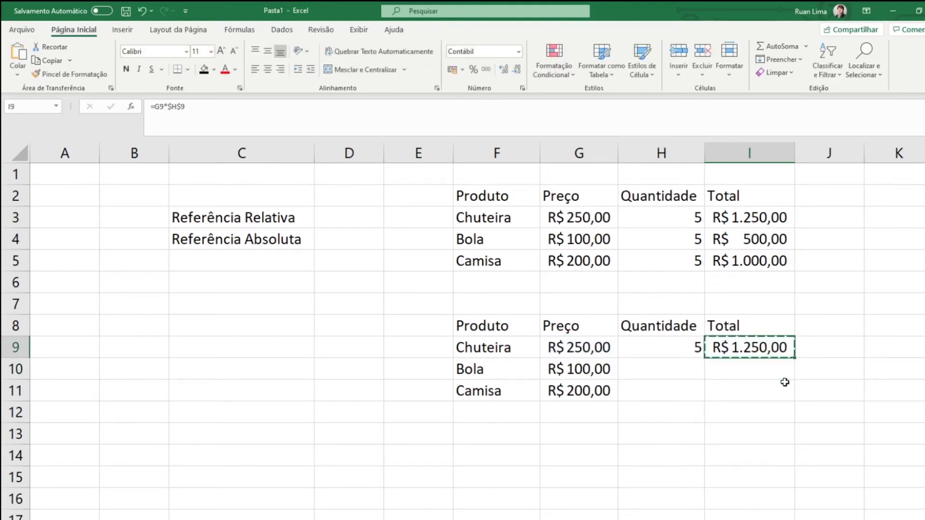
pyautogui.press('Down')
pyautogui.hotkey('ctrl', 'v')
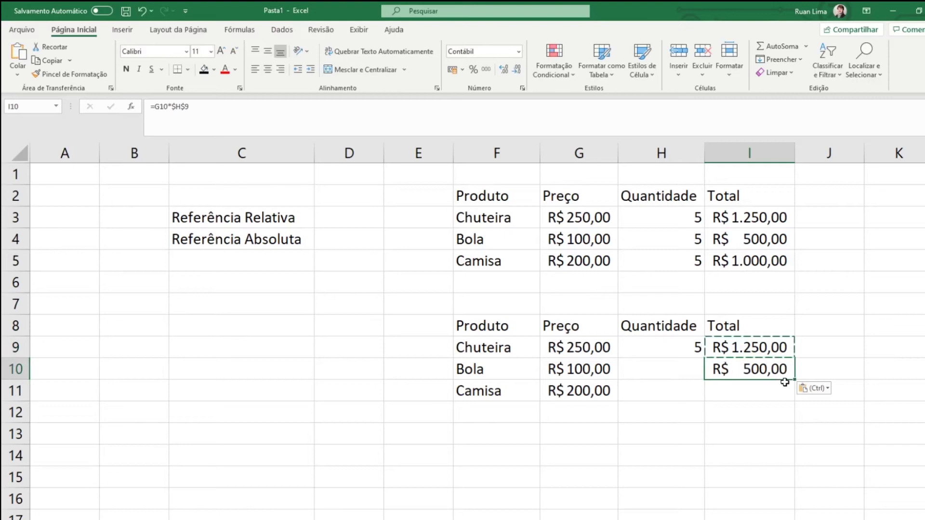
# - Check which cells the Bola total in I10 references and copy its formula to I11 for Camisa
pyautogui.press('F2')
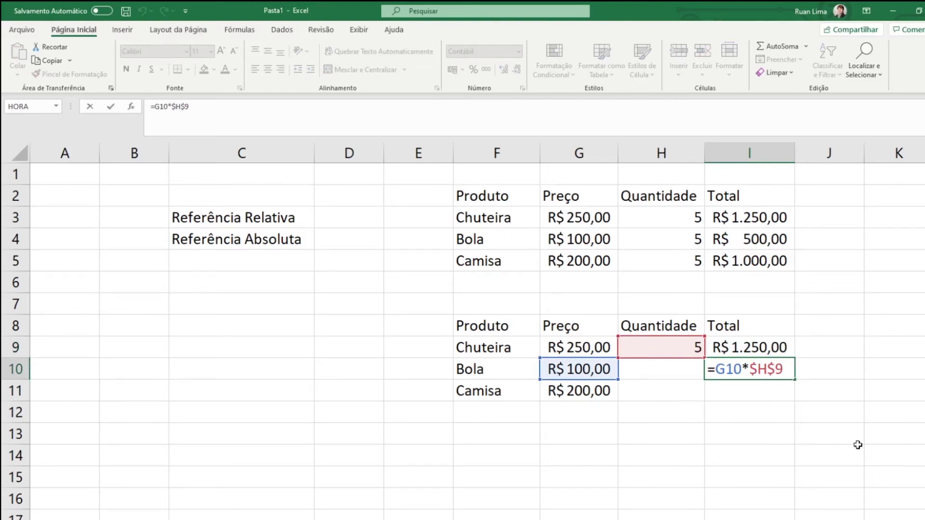
pyautogui.hotkey('ctrl', 'Return')
pyautogui.hotkey('ctrl', 'c')
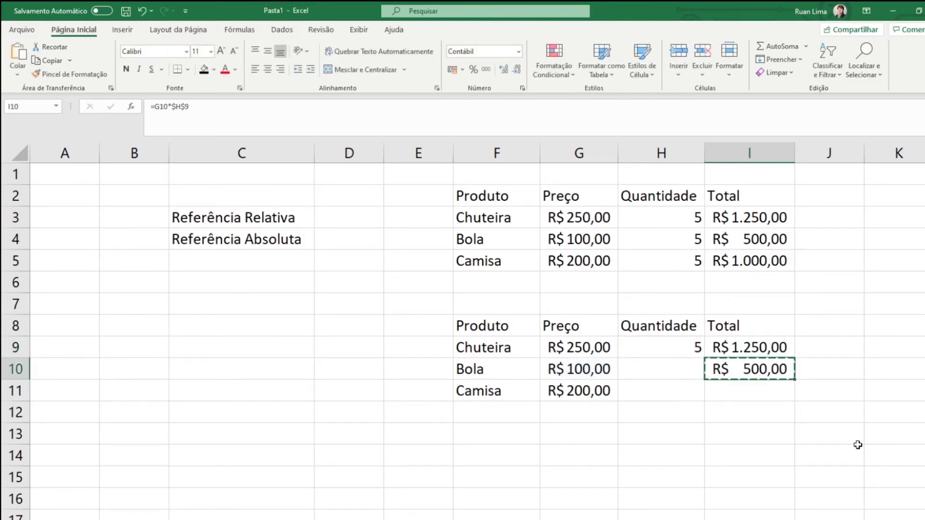
pyautogui.press('Down')
pyautogui.hotkey('ctrl', 'v')
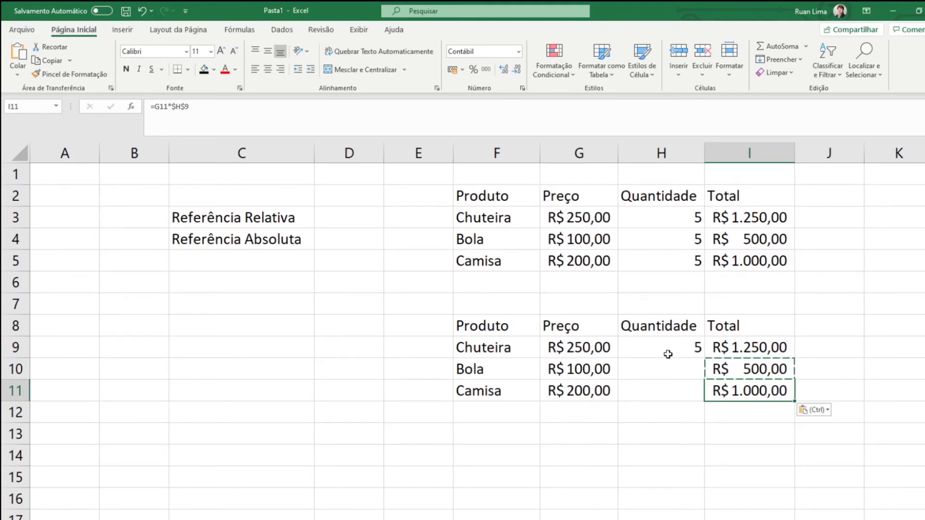
pyautogui.press('Escape')
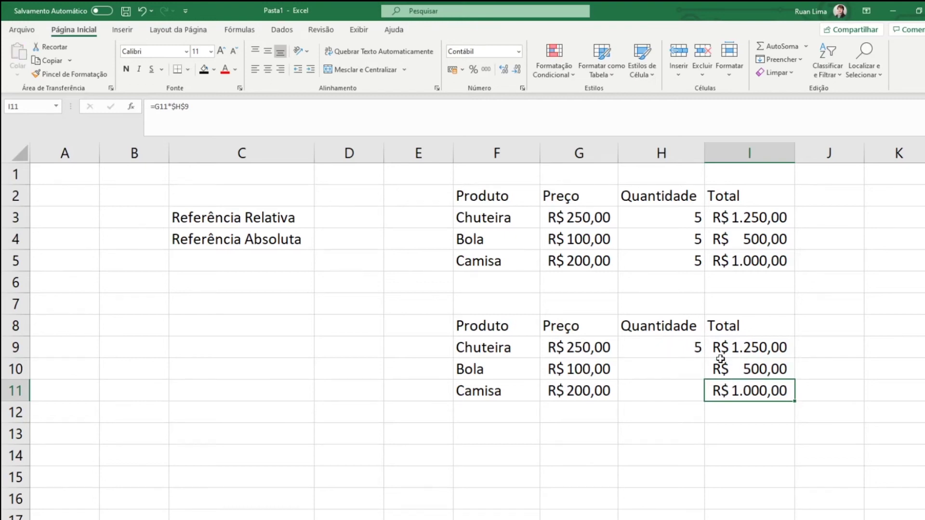
# - Review the cells that the Chuteira total formula in I9 references, leaving the formula as it is
pyautogui.hscroll(1, 753, 325)
pyautogui.click(675, 349)
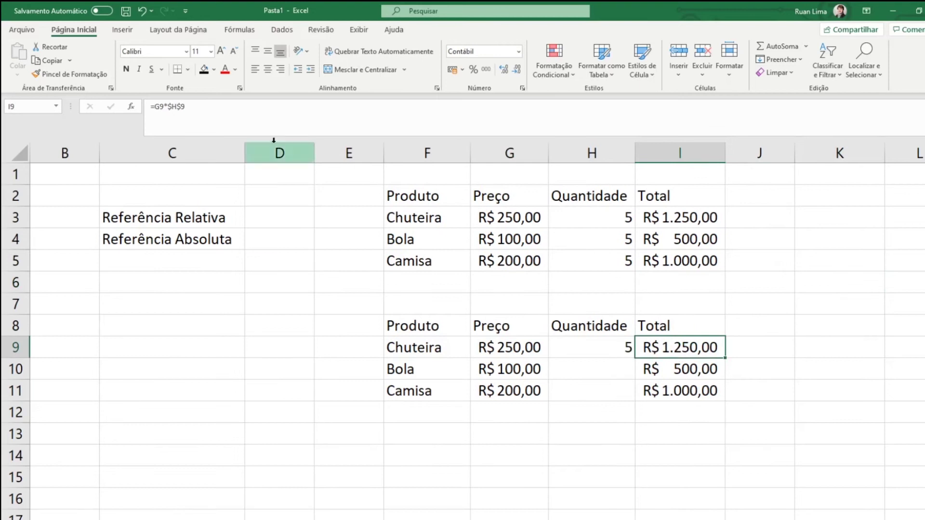
pyautogui.click(208, 107)
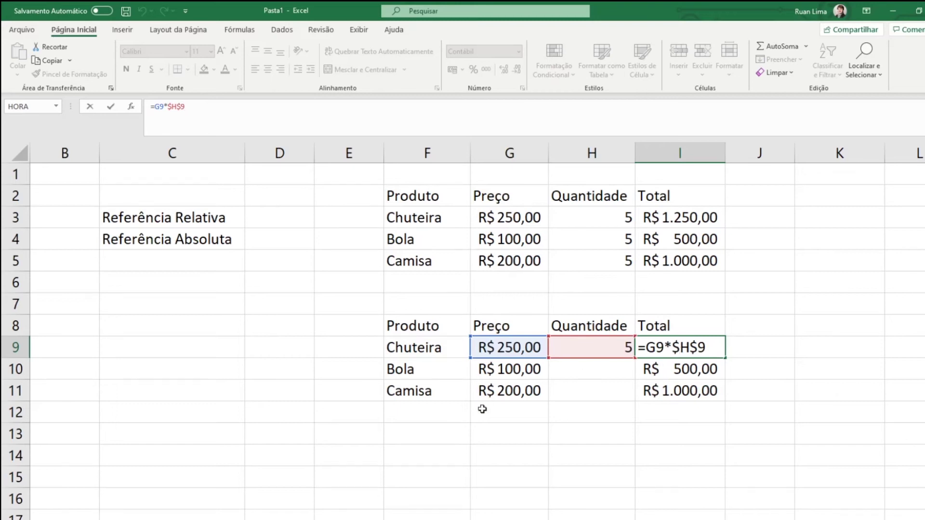
pyautogui.click(591, 455)
# - Enter the starting value 10 in the empty cell L3, beside the product tables
pyautogui.hscroll(2, 592, 456)
pyautogui.hscroll(1, 585, 310)
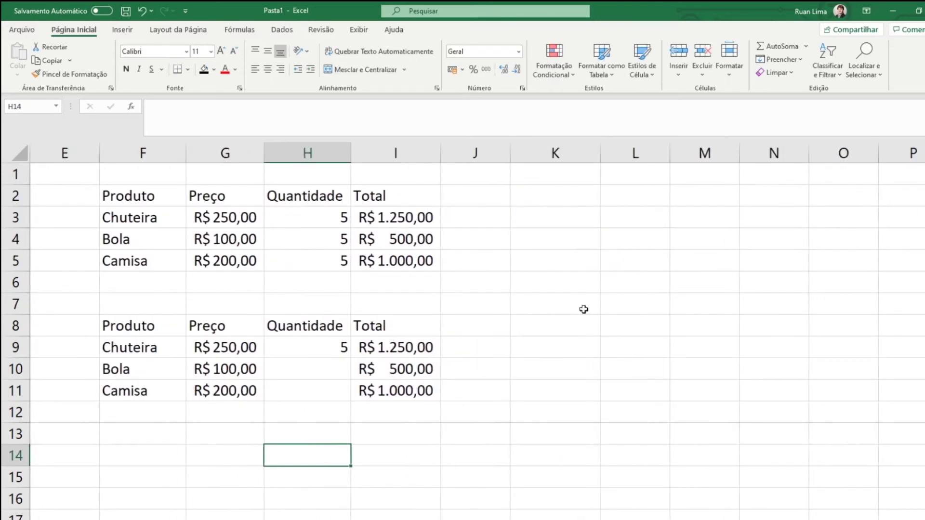
pyautogui.click(653, 220)
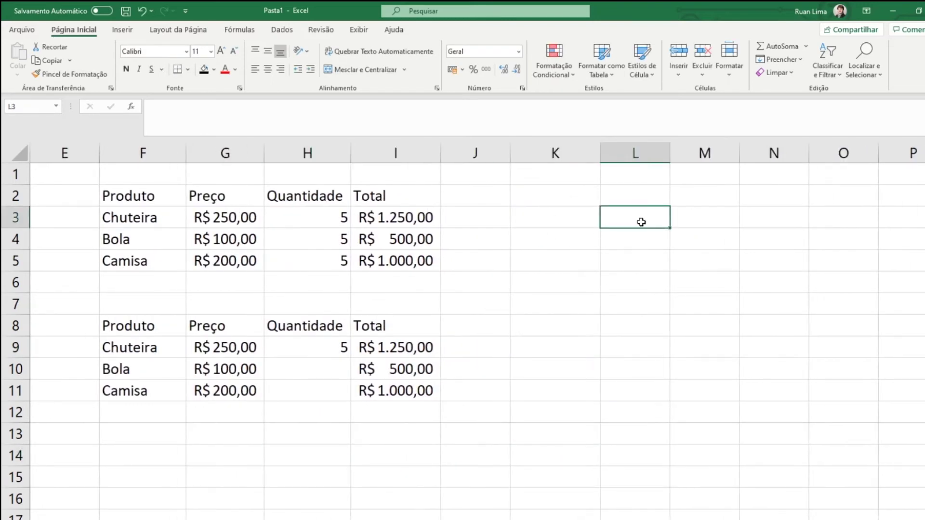
pyautogui.write('10')
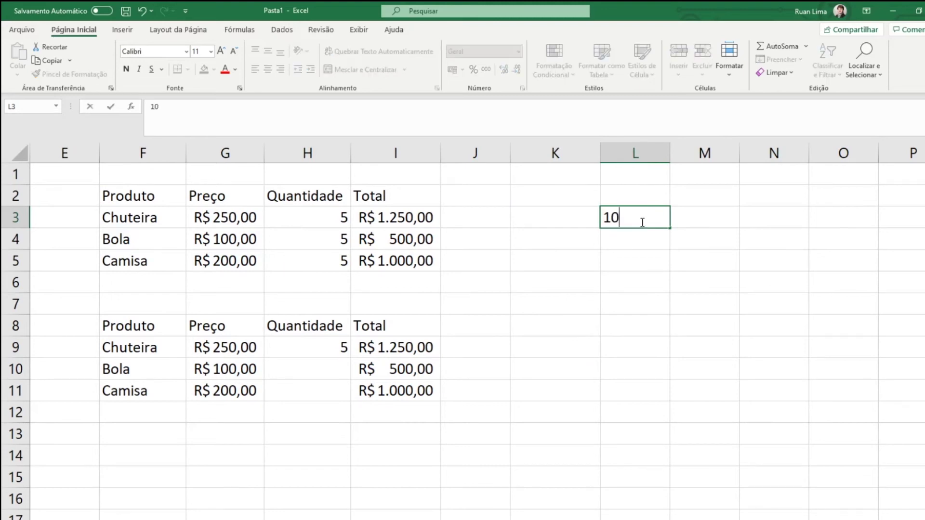
pyautogui.press('Tab')
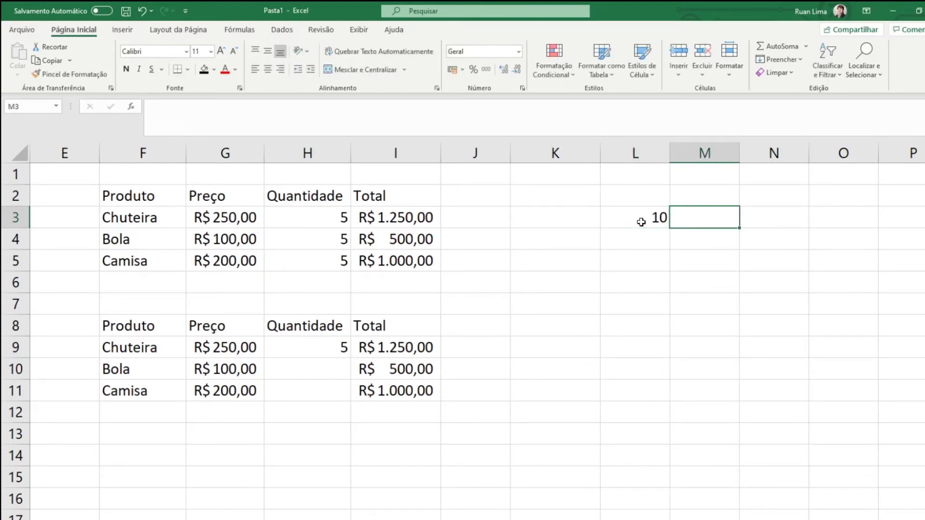
# - Add 1 to the starting value in M3 with the relative formula =L3+1
pyautogui.write('=')
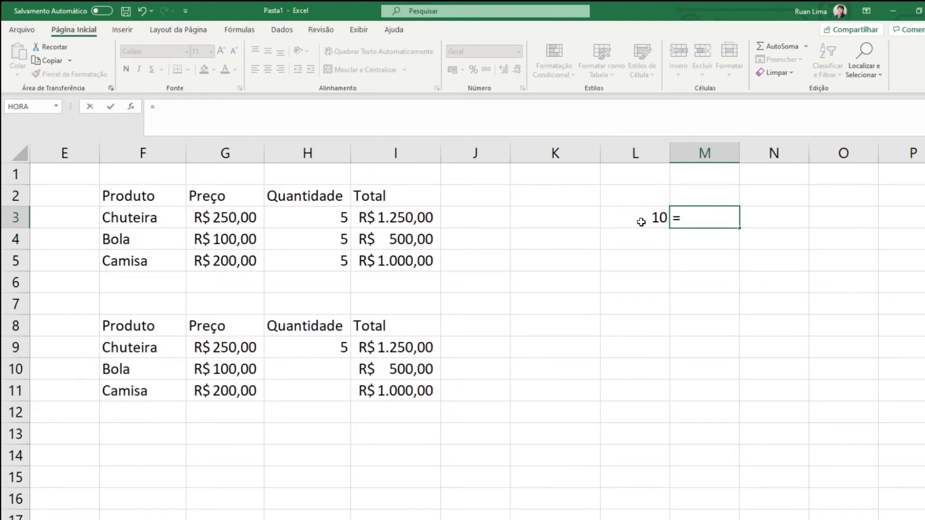
pyautogui.click(641, 222)
pyautogui.write('+1')
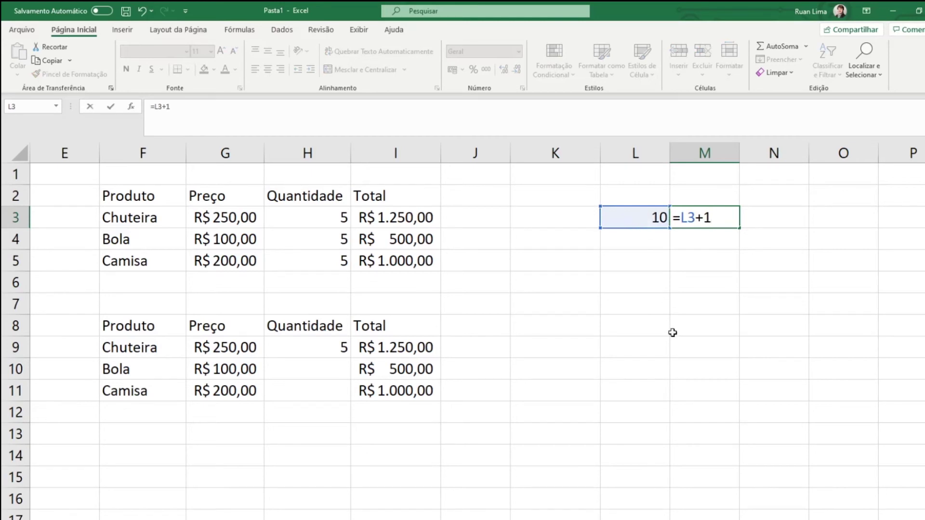
pyautogui.press('Return')
# - Copy the relative formula from M3 across row 3 into cells N3 through R3
pyautogui.press('Up')
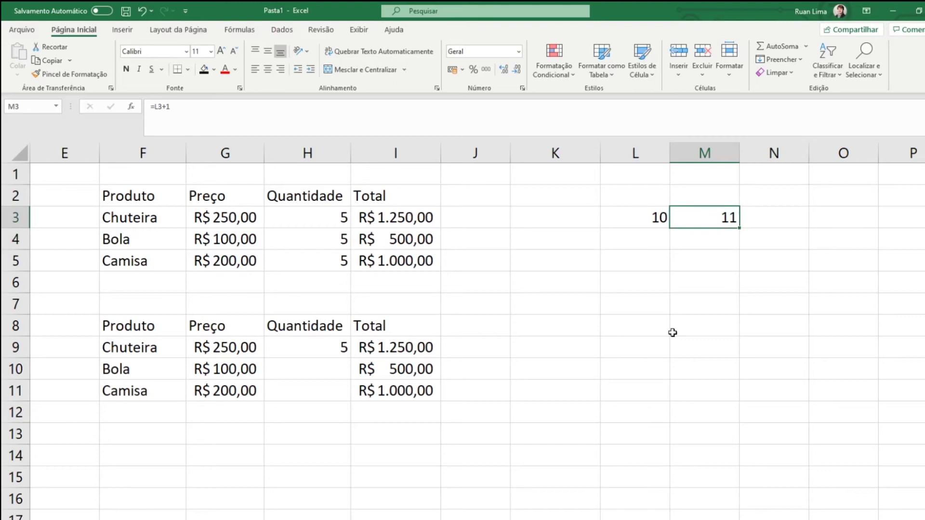
pyautogui.hotkey('ctrl', 'c')
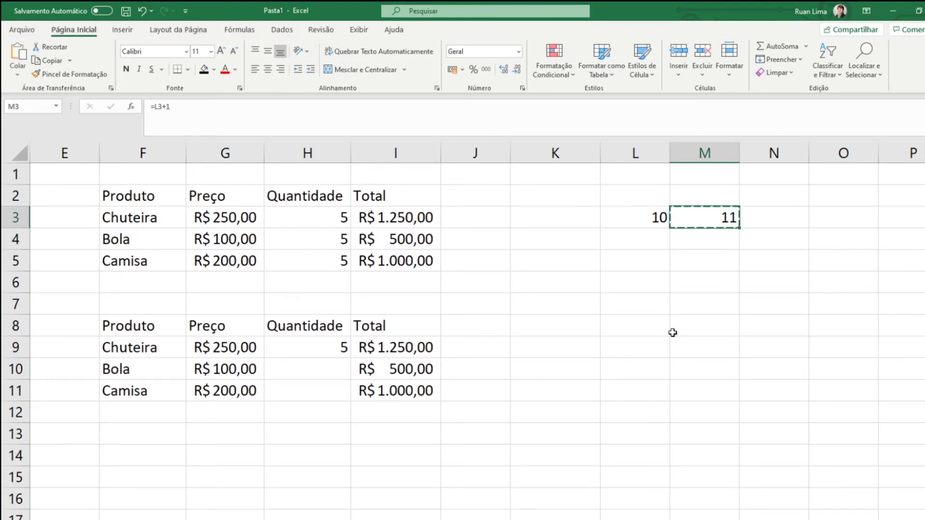
pyautogui.press('Right')
pyautogui.press('Left')
pyautogui.press('Right')
pyautogui.hotkey('ctrl', 'v')
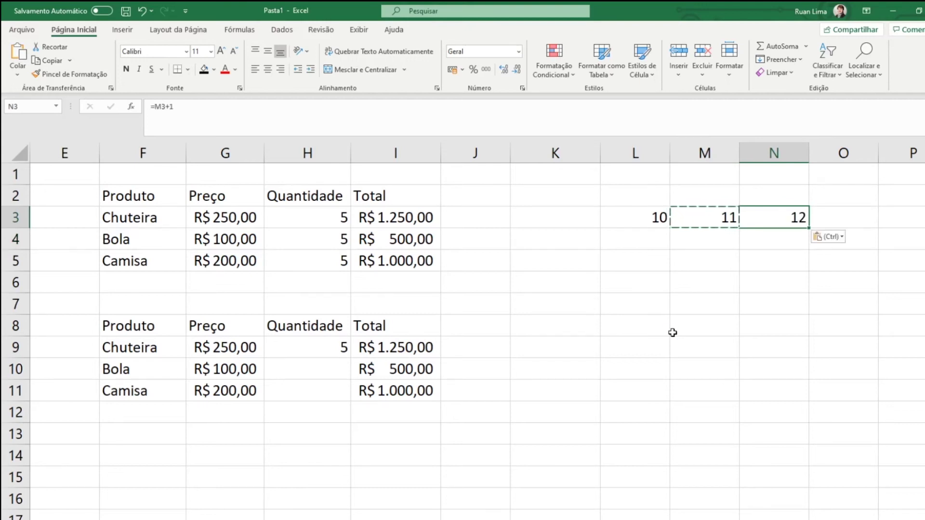
pyautogui.press('Right')
pyautogui.hotkey('ctrl', 'v')
pyautogui.press('Right')
pyautogui.hotkey('ctrl', 'v')
pyautogui.press('Right')
pyautogui.hotkey('ctrl', 'v')
pyautogui.press('Right')
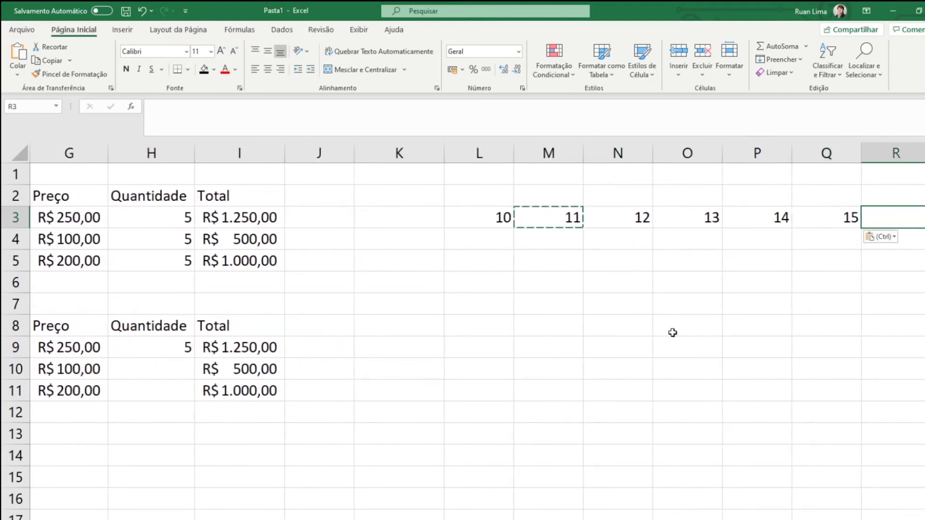
pyautogui.hotkey('ctrl', 'v')
# - Return to M3 and check which cell its formula references
pyautogui.press('Left')
pyautogui.press('Left')
pyautogui.press('Left')
pyautogui.press('Left')
pyautogui.press('Left')
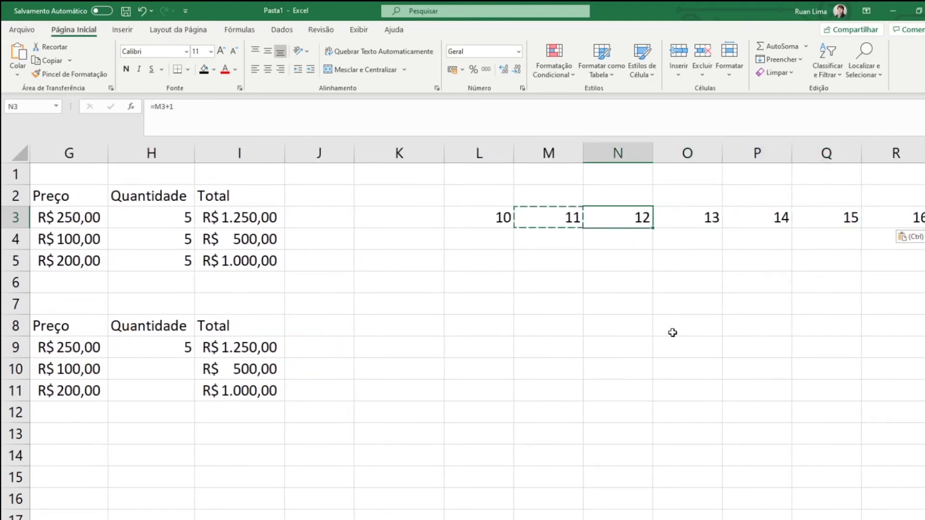
pyautogui.press('F2')
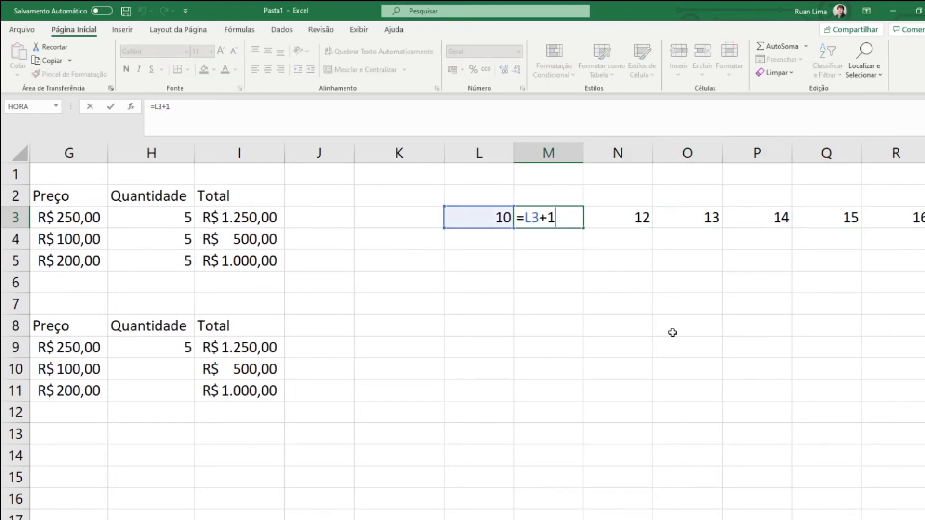
pyautogui.press('Escape')
pyautogui.press('F2')
pyautogui.press('Escape')
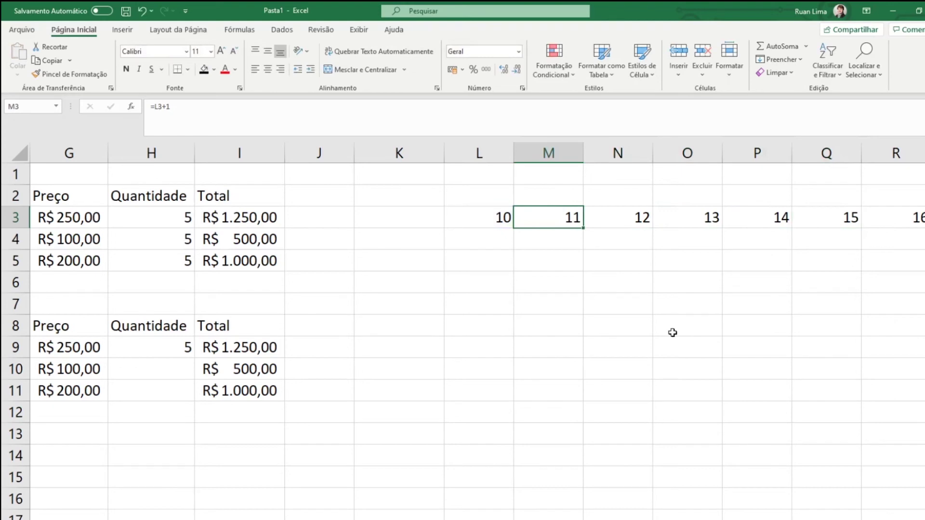
# - Check which cell each copied formula in N3, O3, P3 and Q3 references
pyautogui.press('Right')
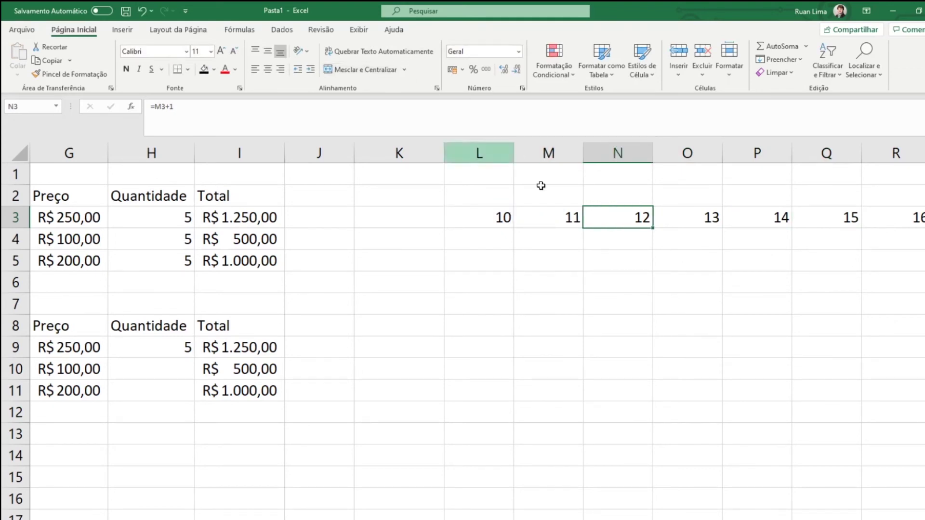
pyautogui.click(541, 106)
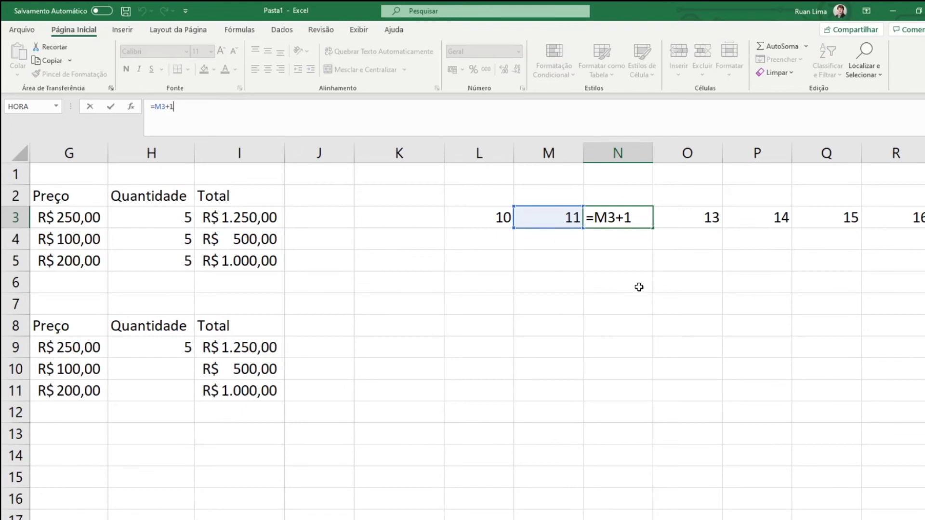
pyautogui.hotkey('ctrl', 'Return')
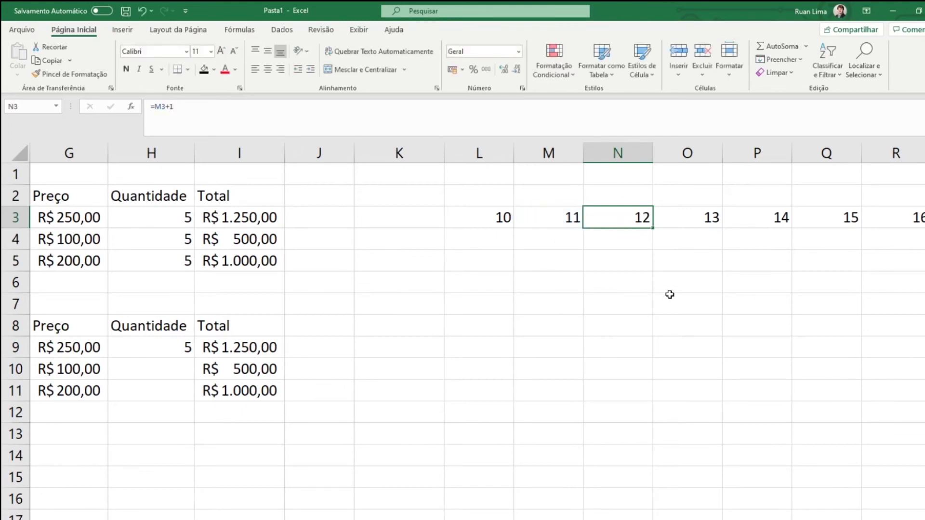
pyautogui.press('F2')
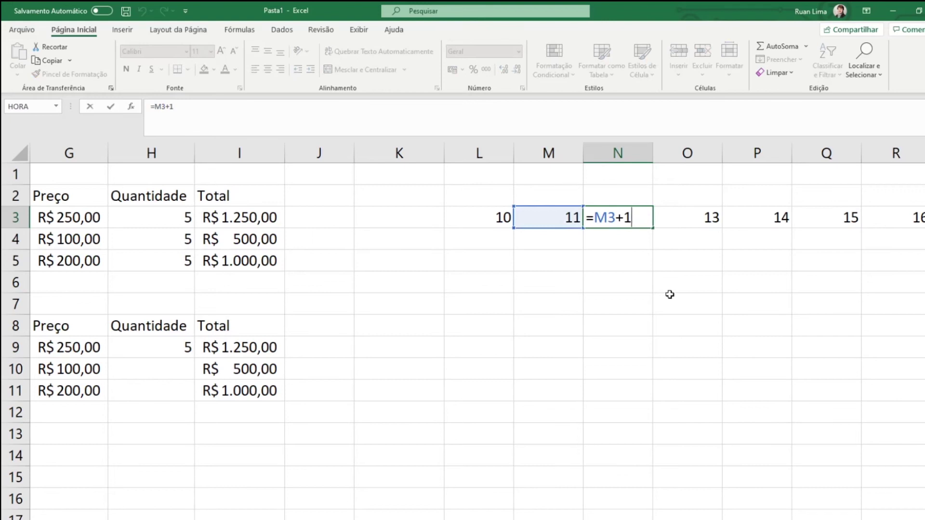
pyautogui.press('Escape')
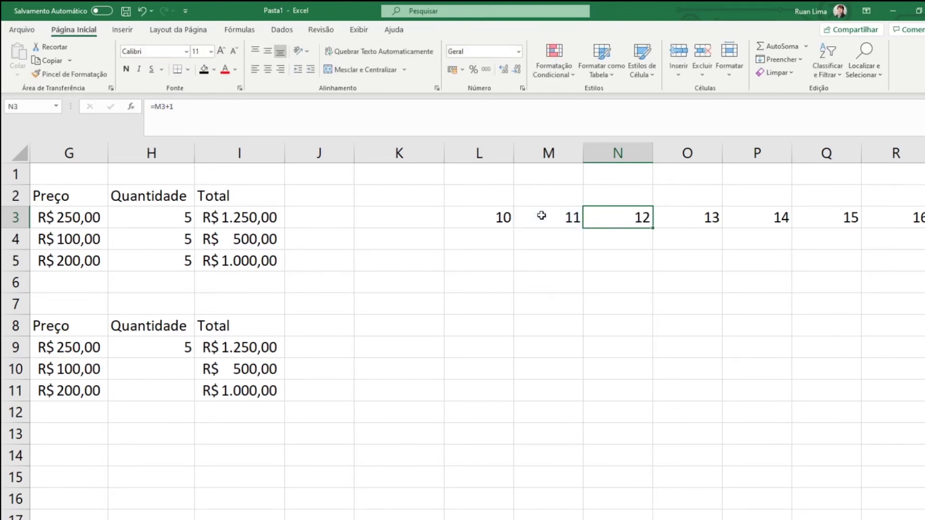
pyautogui.press('Right')
pyautogui.press('F2')
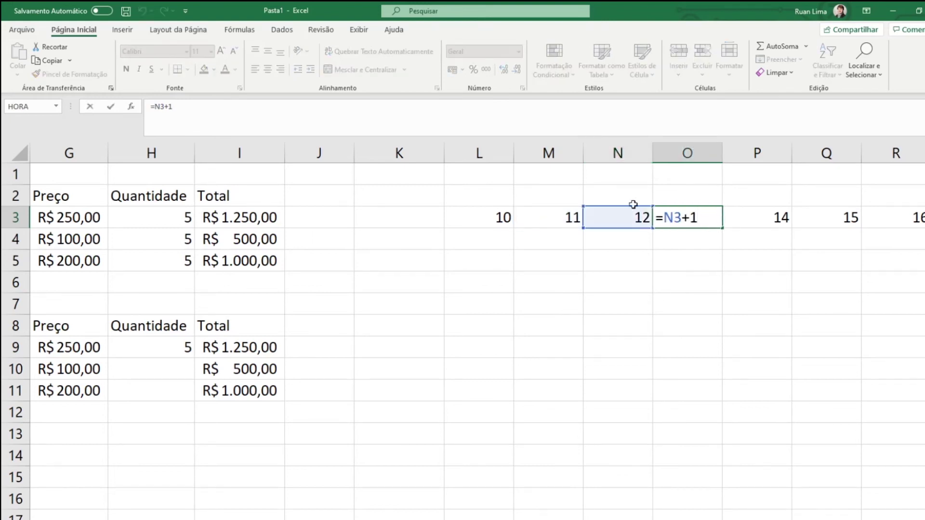
pyautogui.press('Tab')
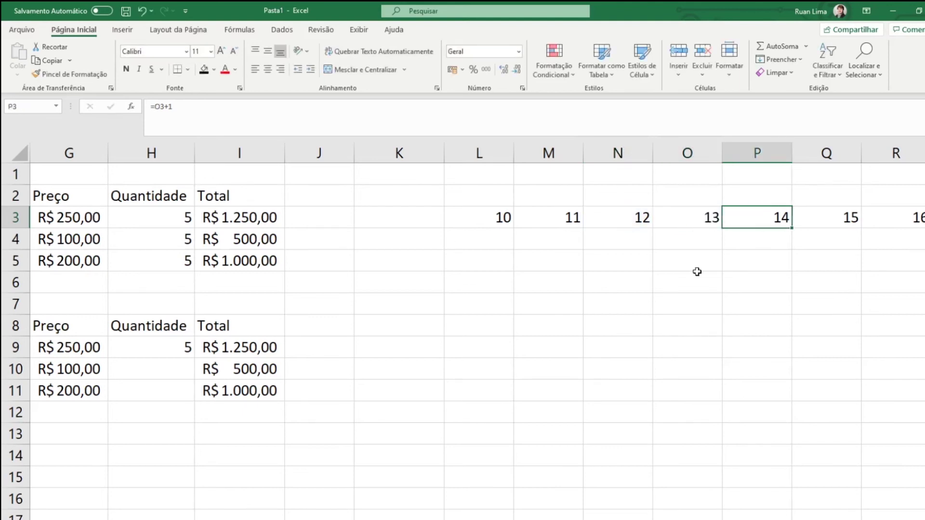
pyautogui.press('F2')
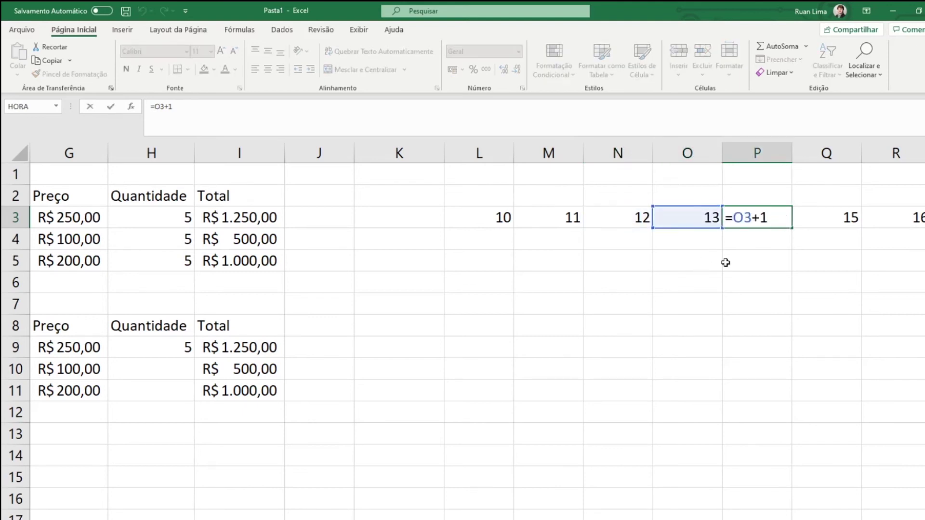
pyautogui.press('Escape')
pyautogui.press('Right')
pyautogui.press('F2')
pyautogui.press('Escape')
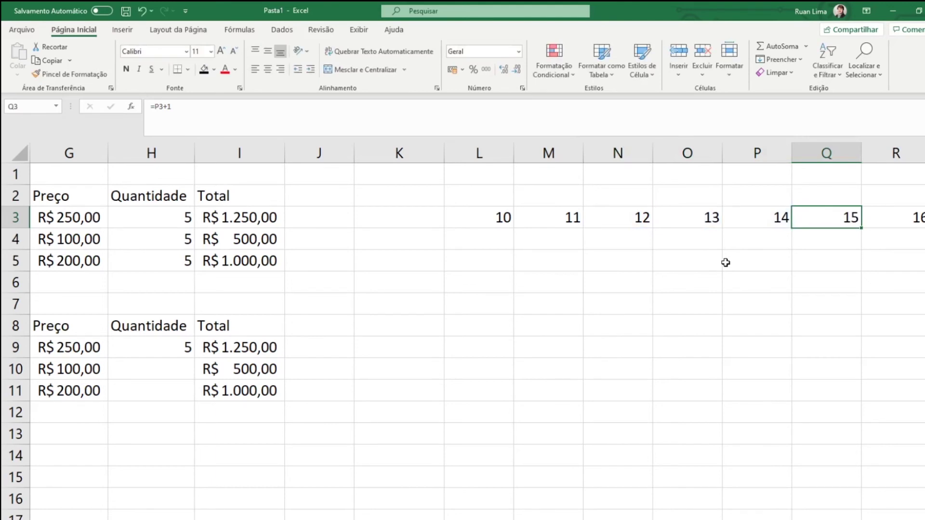
# - Lock the reference in the M3 formula as absolute so that it reads =$L$3+1
pyautogui.press('Left')
pyautogui.press('Left')
pyautogui.press('Left')
pyautogui.press('Left')
pyautogui.press('Left')
pyautogui.press('Down')
pyautogui.press('Up')
pyautogui.press('Right')
pyautogui.press('Left')
pyautogui.press('Right')
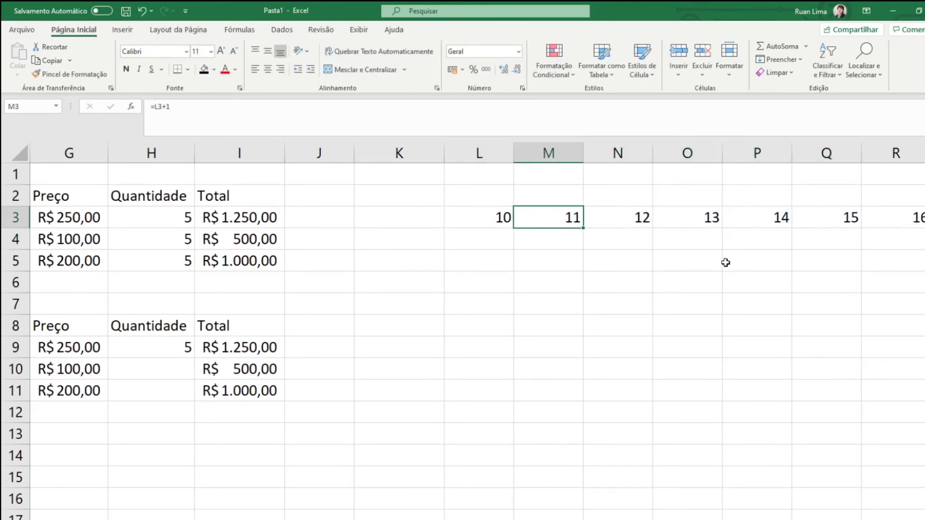
pyautogui.press('F2')
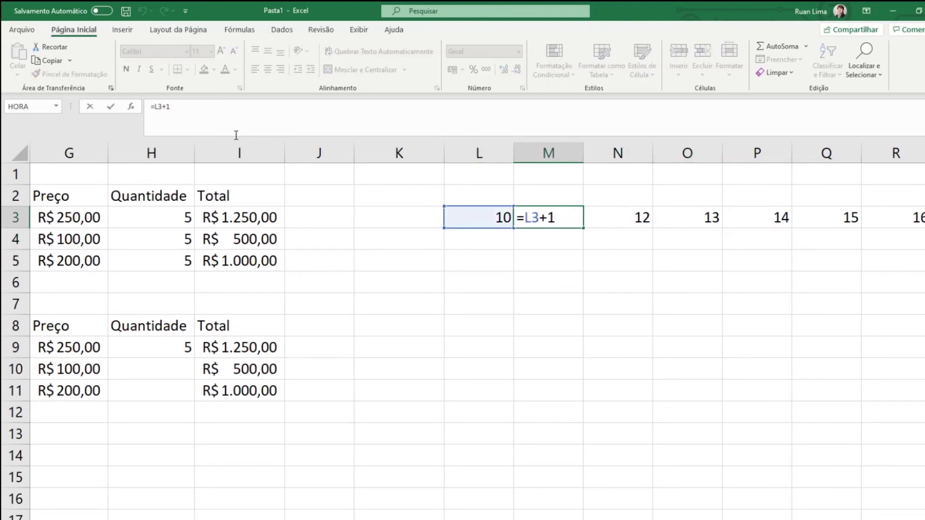
pyautogui.click(530, 218)
pyautogui.press('F4')
pyautogui.press('Return')
# - Copy the absolute-reference formula from M3 over the formulas in cells N3 through R3
pyautogui.press('Up')
pyautogui.press('Right')
pyautogui.press('Left')
pyautogui.hotkey('ctrl', 'c')
pyautogui.press('Right')
pyautogui.hotkey('ctrl', 'v')
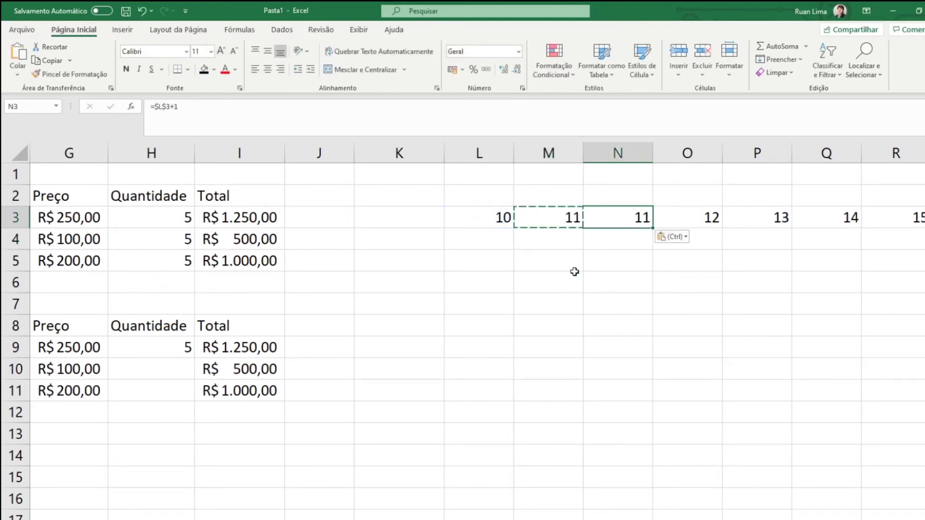
pyautogui.press('Right')
pyautogui.hotkey('ctrl', 'v')
pyautogui.press('Right')
pyautogui.hotkey('ctrl', 'v')
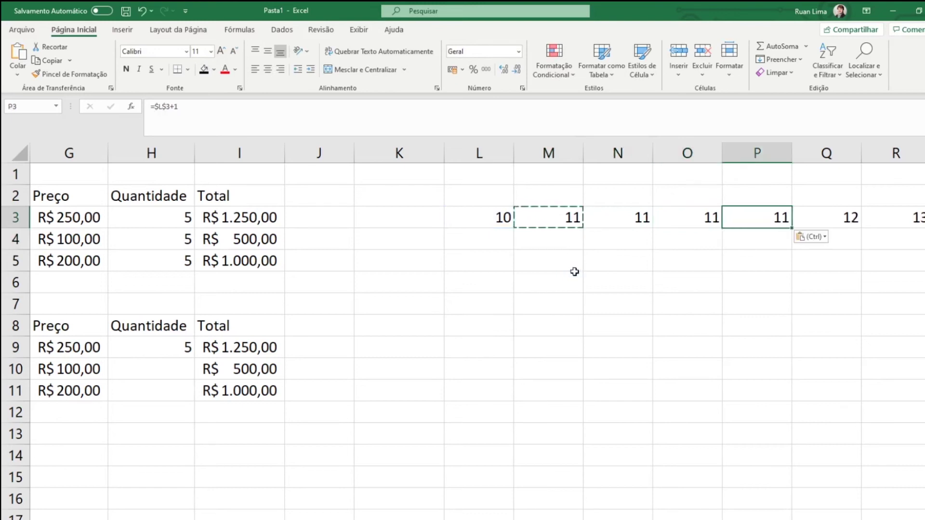
pyautogui.press('Right')
pyautogui.hotkey('ctrl', 'v')
pyautogui.press('Right')
pyautogui.hotkey('ctrl', 'v')
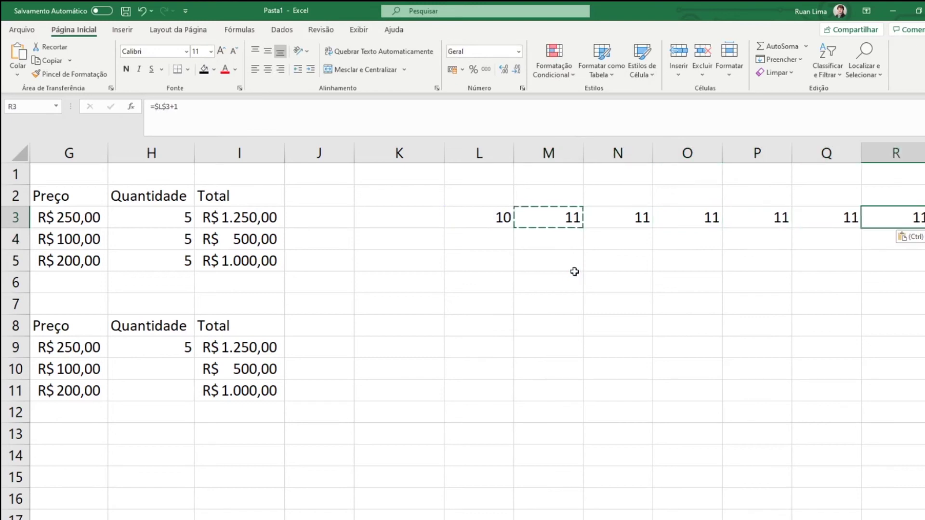
# - Inspect the cell referenced by each absolute-reference formula in N3 through R3
pyautogui.press('Left')
pyautogui.press('Left')
pyautogui.press('Left')
pyautogui.press('F2')
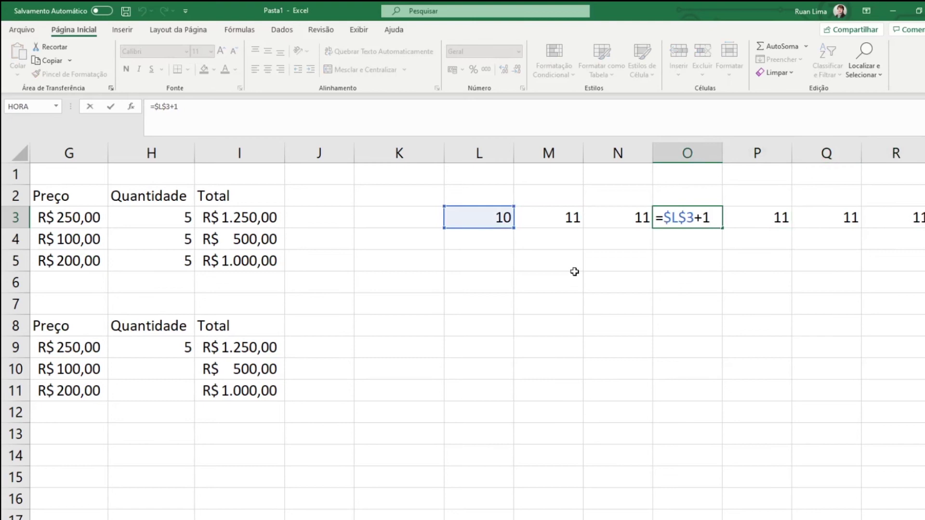
pyautogui.press('Escape')
pyautogui.press('Left')
pyautogui.press('F2')
pyautogui.press('Escape')
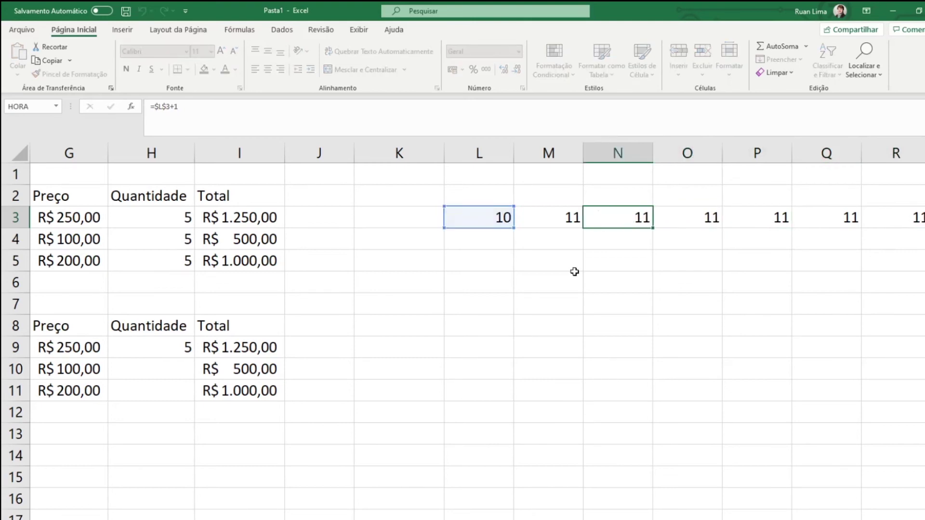
pyautogui.press('Right')
pyautogui.press('F2')
pyautogui.press('Escape')
pyautogui.press('Right')
pyautogui.press('F2')
pyautogui.press('Escape')
pyautogui.press('Right')
pyautogui.press('F2')
pyautogui.press('Escape')
pyautogui.press('Right')
pyautogui.press('F2')
pyautogui.press('Escape')
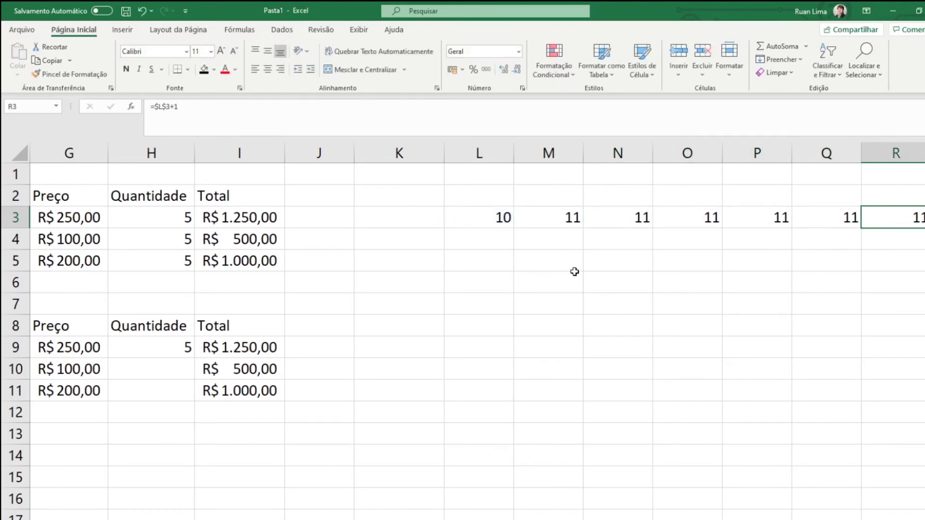
# - Go back to M3 and review the absolute reference in its formula without changing it
pyautogui.press('Left')
pyautogui.press('Left')
pyautogui.press('Left')
pyautogui.press('Left')
pyautogui.press('Left')
pyautogui.press('Left')
pyautogui.press('Right')
pyautogui.press('Down')
pyautogui.press('Down')
pyautogui.press('Up')
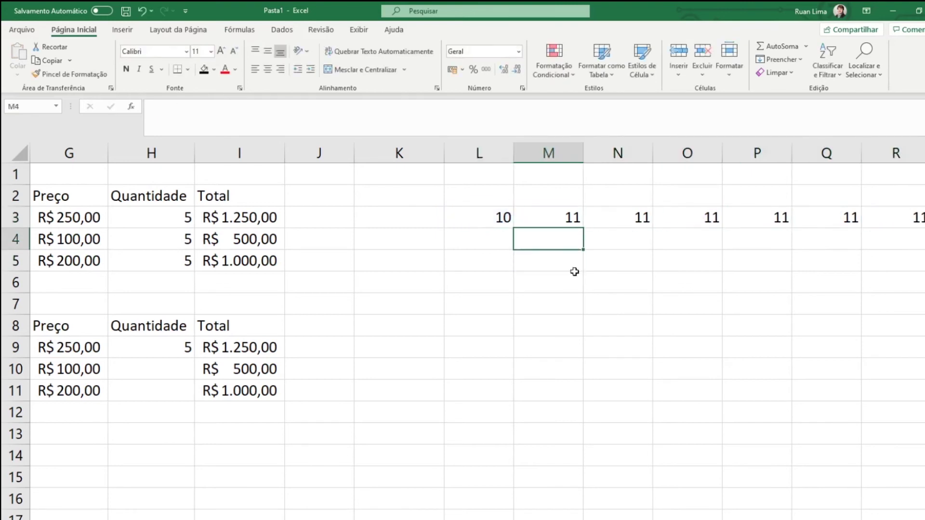
pyautogui.press('Up')
pyautogui.press('F2')
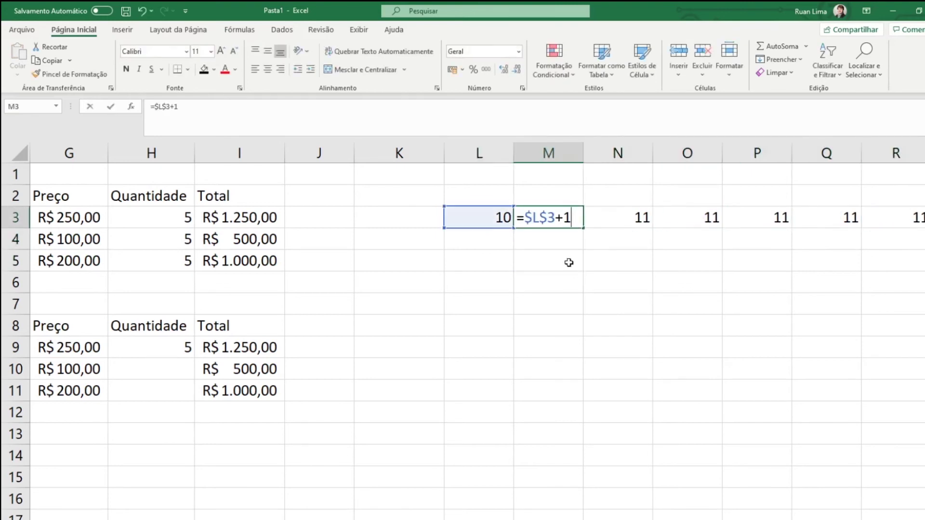
pyautogui.press('Escape')
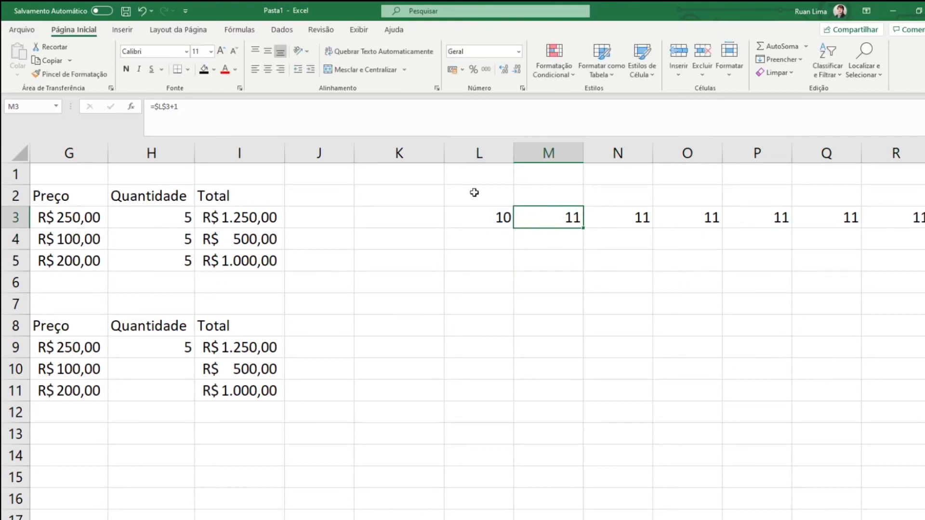
# - Unlock the row in the M3 formula while keeping the column fixed, so that it reads =$L3+1
pyautogui.press('F2')
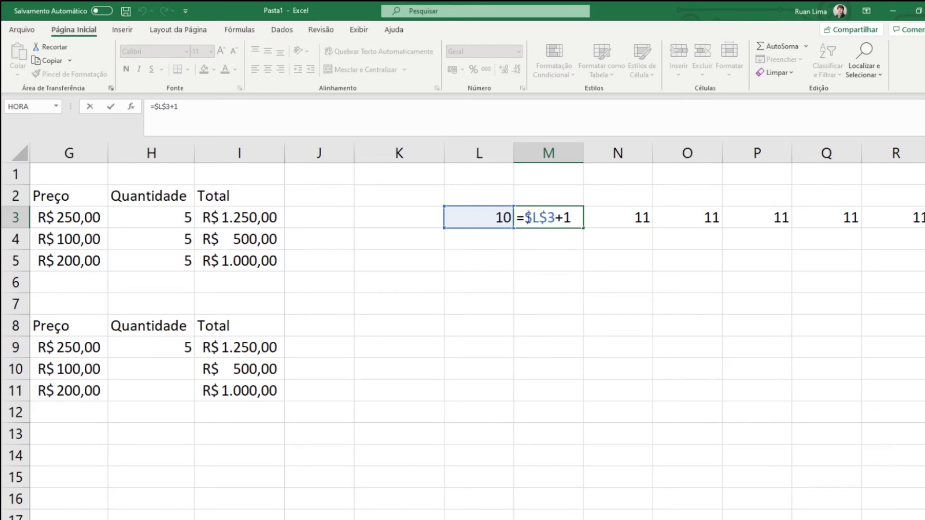
pyautogui.moveTo(525, 218); pyautogui.dragTo(539, 220)
pyautogui.moveTo(540, 218); pyautogui.dragTo(554, 219)
pyautogui.click(549, 223)
pyautogui.press('BackSpace')
pyautogui.press('Return')
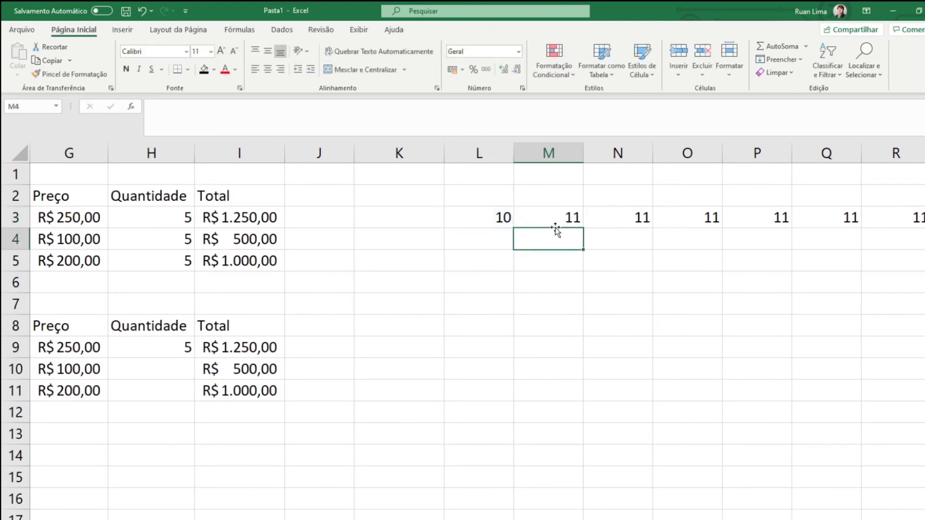
# - Enter 2 in cell L4 and copy the column-locked formula from M3 into M4
pyautogui.press('Left')
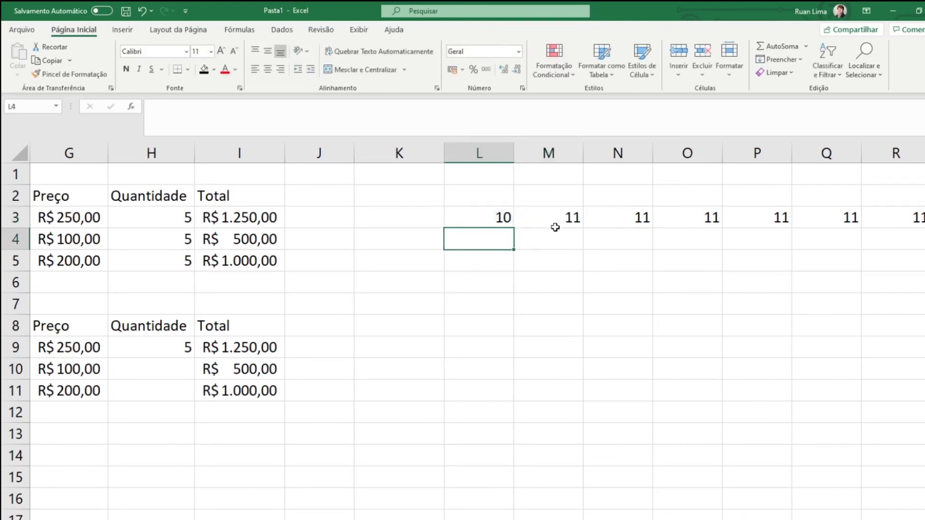
pyautogui.write('2')
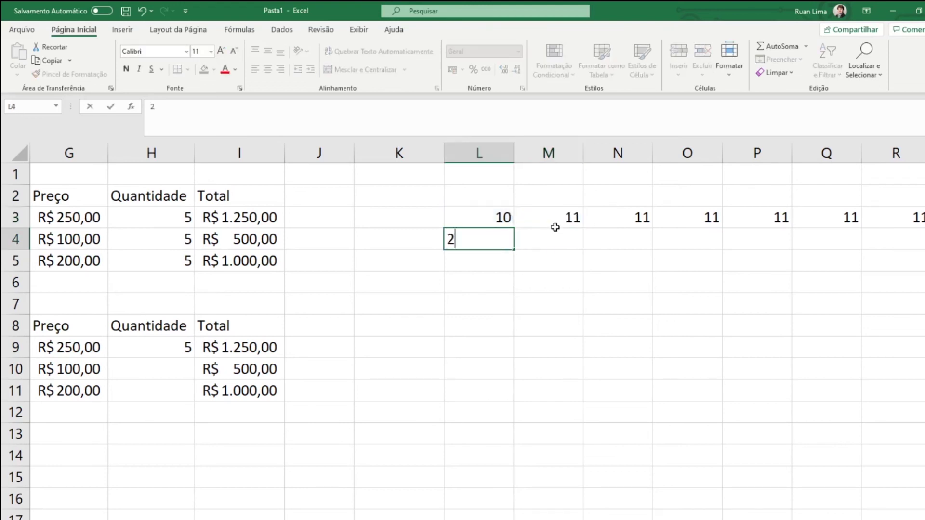
pyautogui.click(556, 229)
pyautogui.click(556, 224)
pyautogui.hotkey('ctrl', 'c')
pyautogui.click(556, 230)
pyautogui.hotkey('ctrl', 'v')
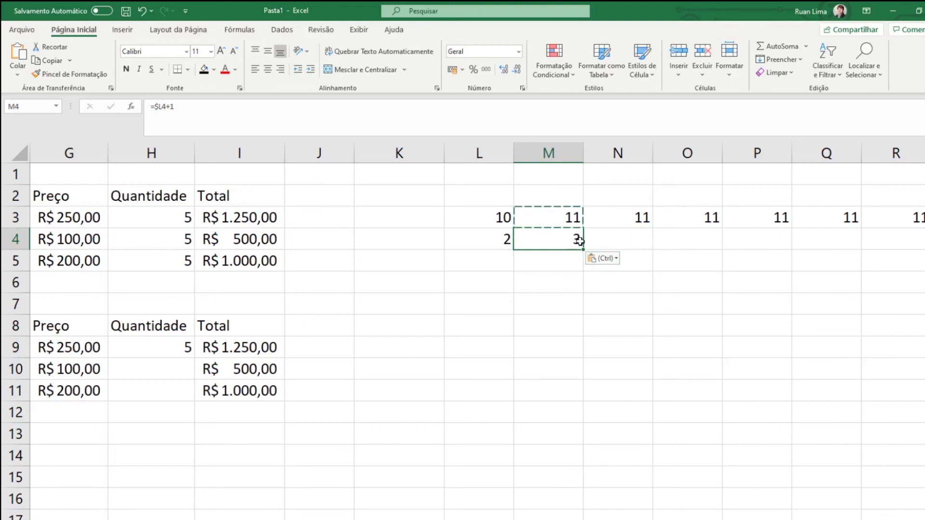
# - Copy the column-locked formula =$L4+1 from M4 into cells N4 and O4
pyautogui.click(557, 213)
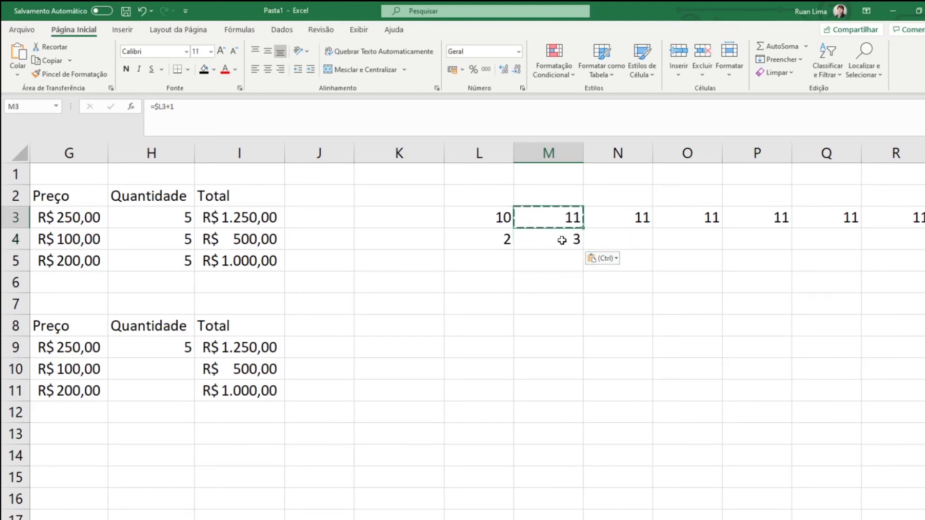
pyautogui.click(492, 238)
pyautogui.click(566, 239)
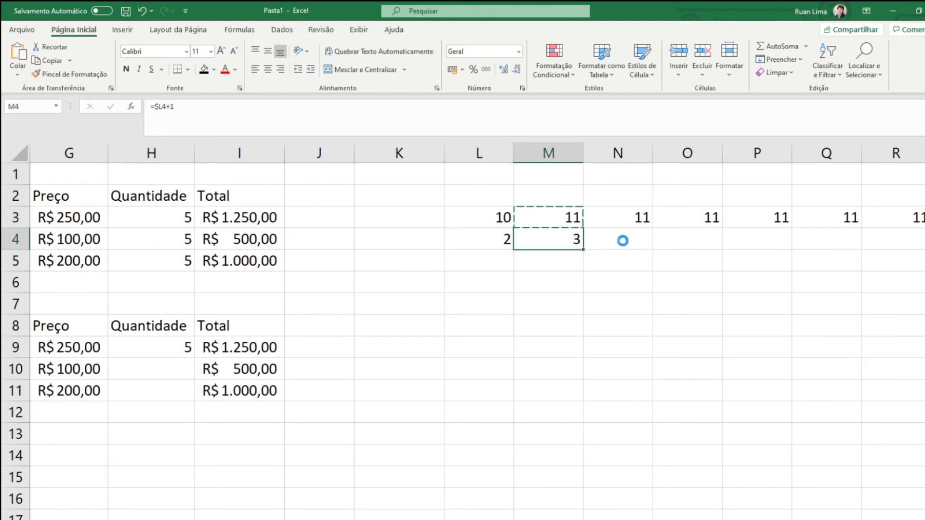
pyautogui.hotkey('ctrl', 'c')
pyautogui.click(623, 241)
pyautogui.hotkey('ctrl', 'v')
pyautogui.press('Right')
pyautogui.hotkey('ctrl', 'v')
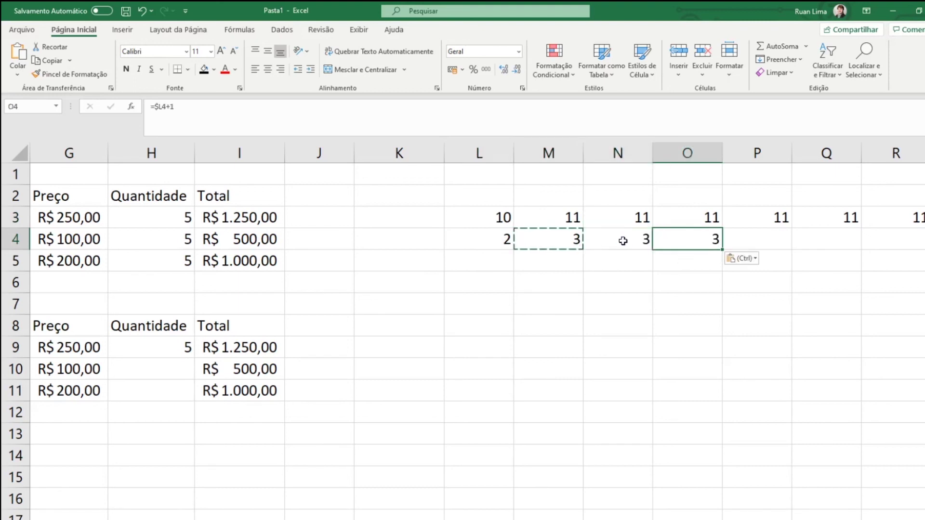
# - Inspect which cell the column-locked formulas in N4 and O4 refer to
pyautogui.press('Left')
pyautogui.press('Left')
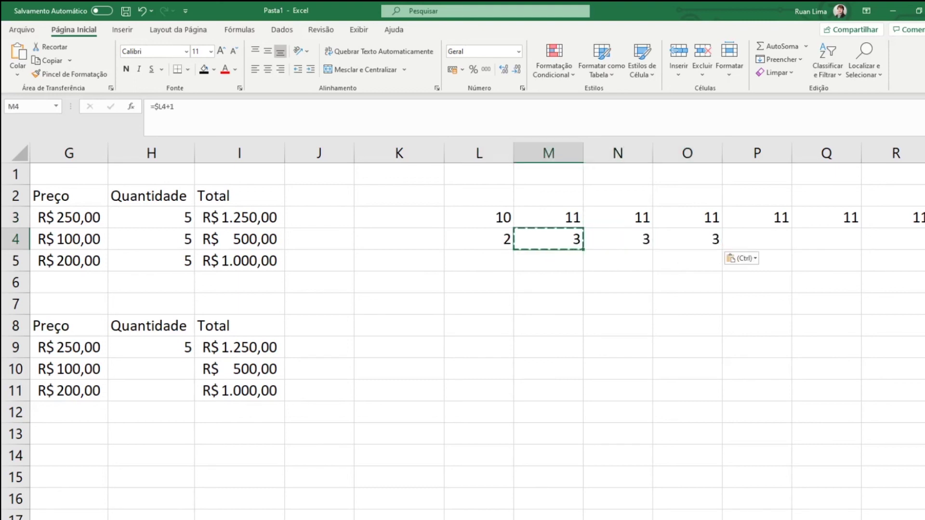
pyautogui.press('Right')
pyautogui.press('F2')
pyautogui.press('Tab')
pyautogui.press('F2')
pyautogui.press('Tab')
pyautogui.click(688, 239)
pyautogui.press('Left')
pyautogui.press('Left')
pyautogui.press('Left')
pyautogui.press('Down')
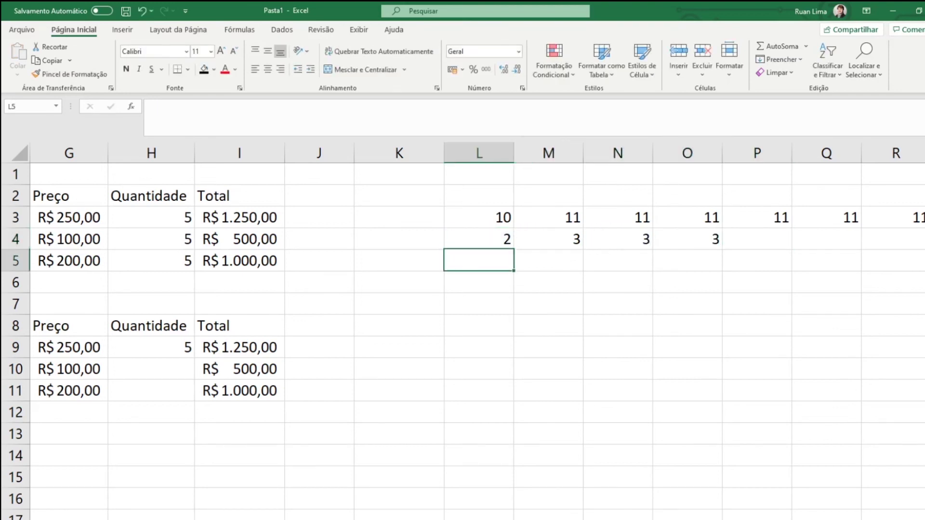
# - Change the mixed reference in the M4 formula to lock the row instead of the column, giving =L$4+1
pyautogui.click(549, 239)
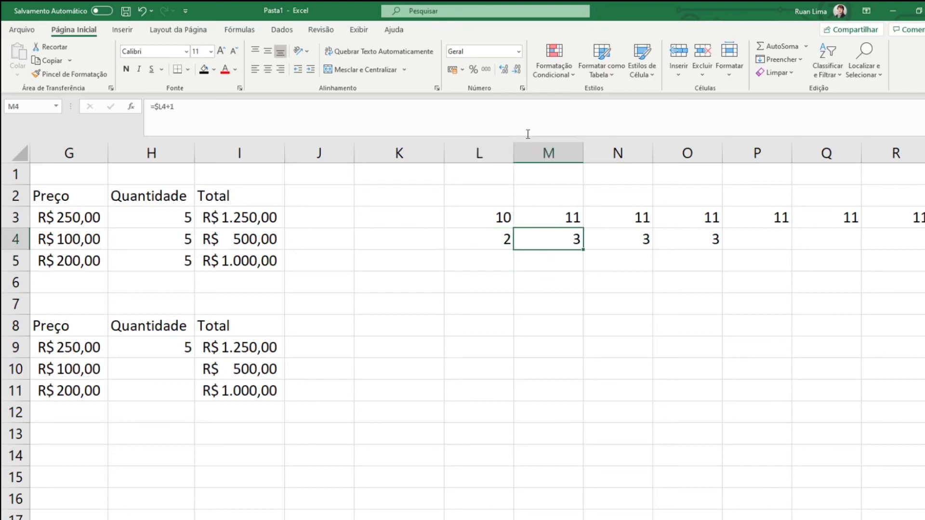
pyautogui.click(537, 112)
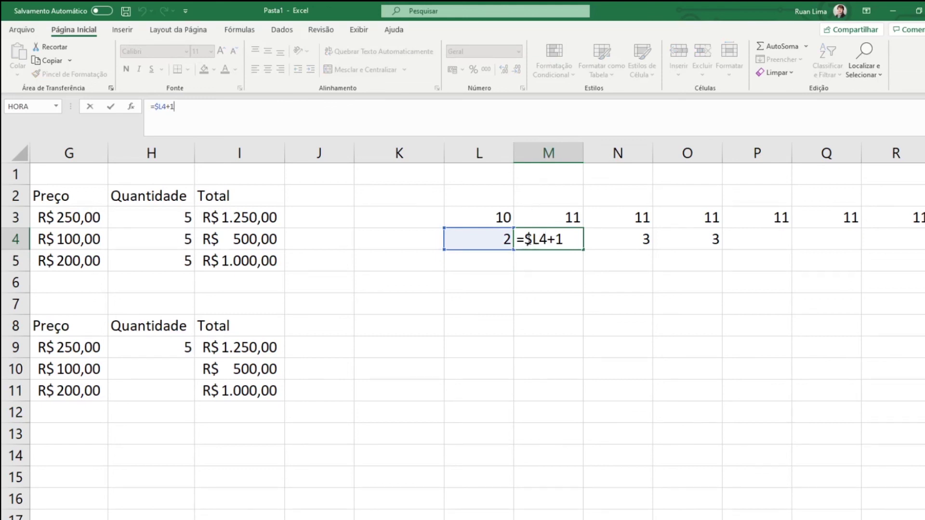
pyautogui.moveTo(525, 239); pyautogui.dragTo(530, 240)
pyautogui.press('BackSpace')
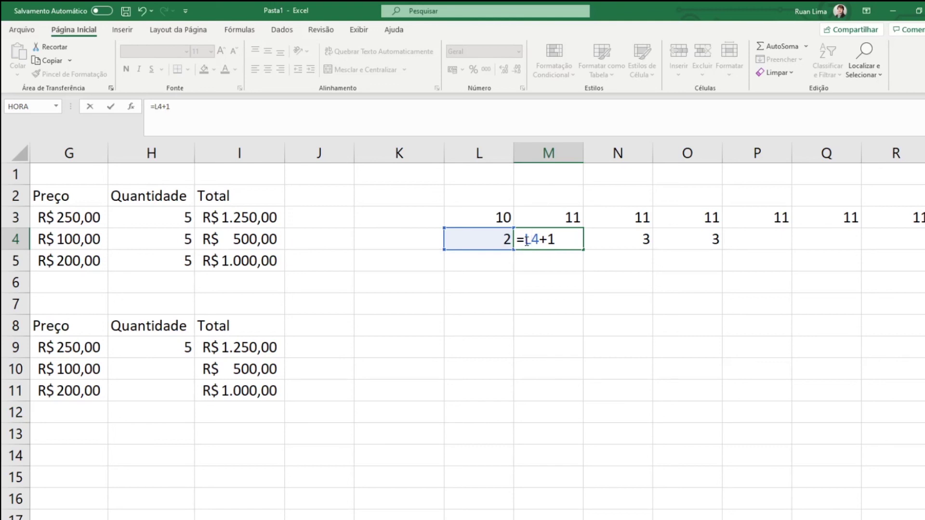
pyautogui.write('$')
pyautogui.press('Return')
# - Copy the row-locked formula from M4 over the formulas in N4 and O4, and check the cell referenced in O4
pyautogui.click(525, 241)
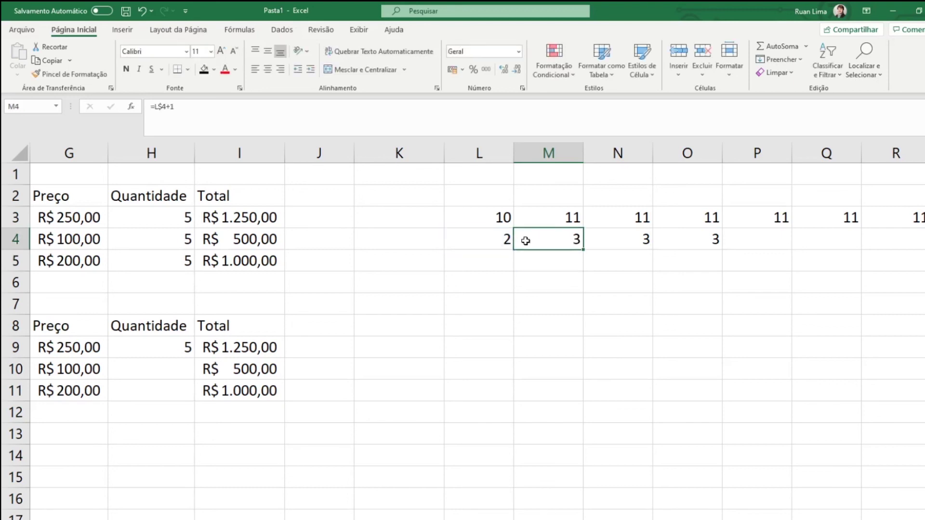
pyautogui.hotkey('ctrl', 'c')
pyautogui.press('Right')
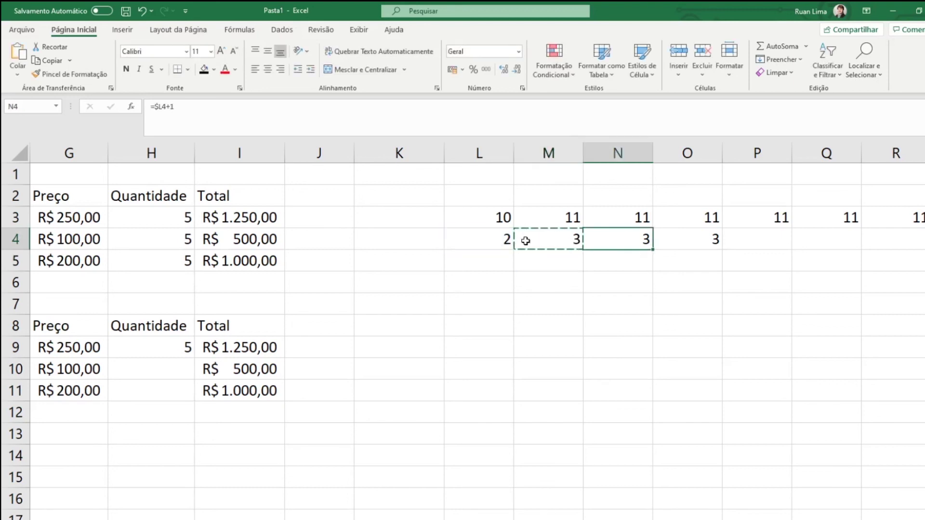
pyautogui.hotkey('ctrl', 'v')
pyautogui.press('Right')
pyautogui.hotkey('ctrl', 'v')
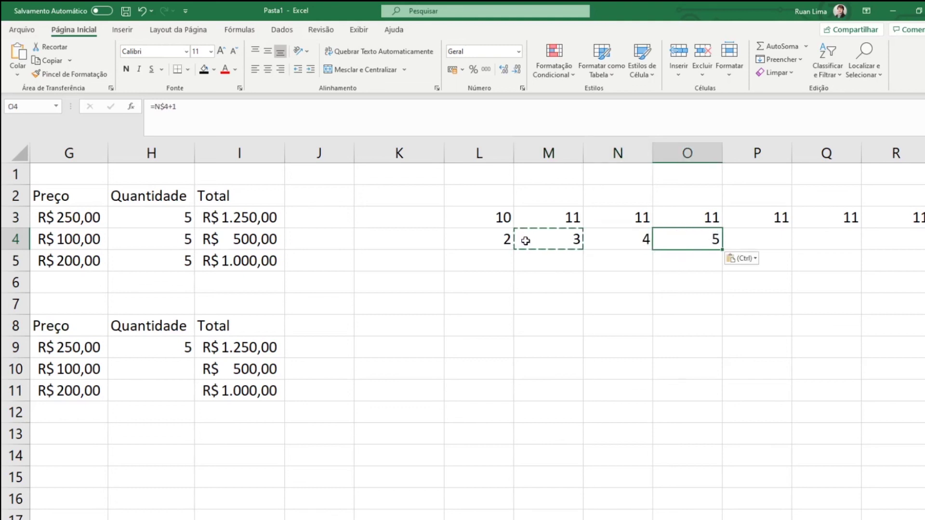
pyautogui.click(213, 110)
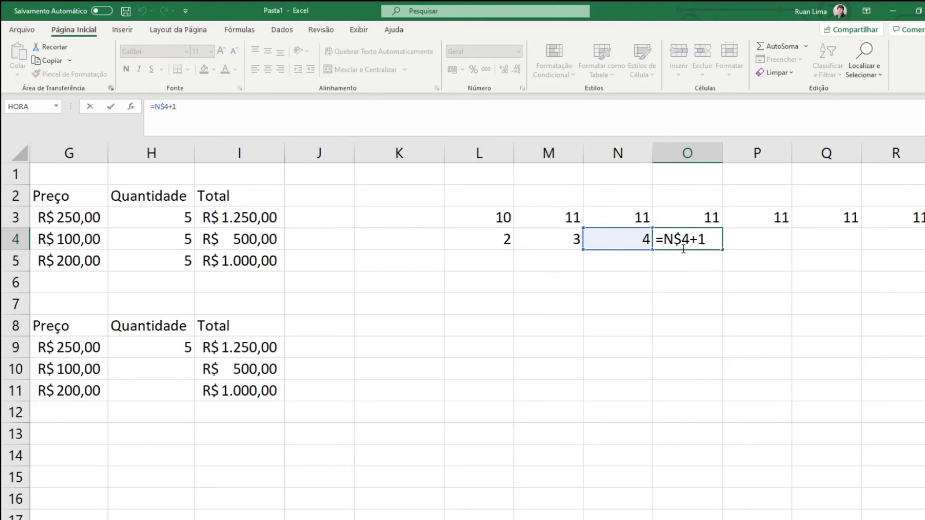
pyautogui.click(479, 283)
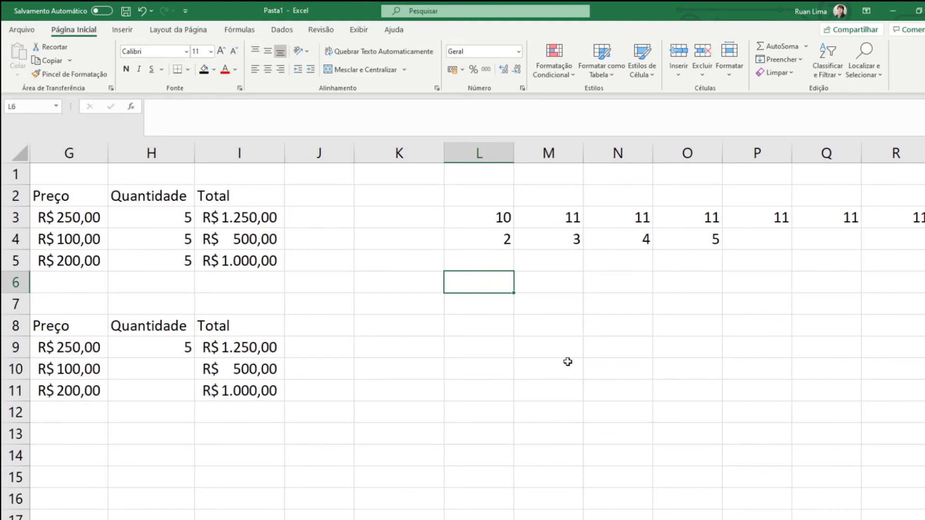
# - Return to the start of the sheet and review the range B2:D5 around the Referência Relativa and Referência Absoluta labels
pyautogui.hotkey('ctrl', 'Home')
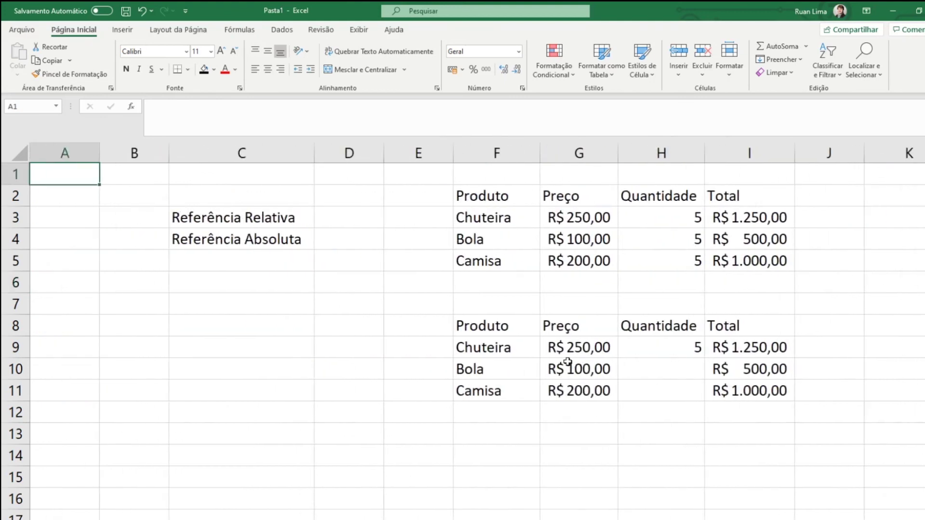
pyautogui.press('Down')
pyautogui.press('Down')
pyautogui.press('Down')
pyautogui.press('Up')
pyautogui.press('Up')
pyautogui.press('Right')
pyautogui.press('Right')
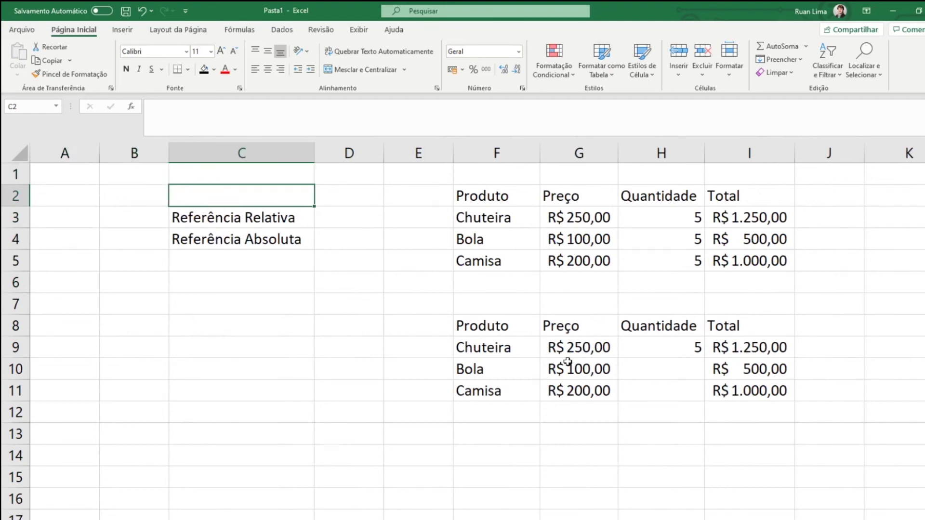
pyautogui.press('Left')
pyautogui.hotkey('shift', 'Right')
pyautogui.hotkey('shift', 'Right')
pyautogui.hotkey('shift', 'Down')
pyautogui.hotkey('shift', 'Down')
pyautogui.hotkey('shift', 'Down')
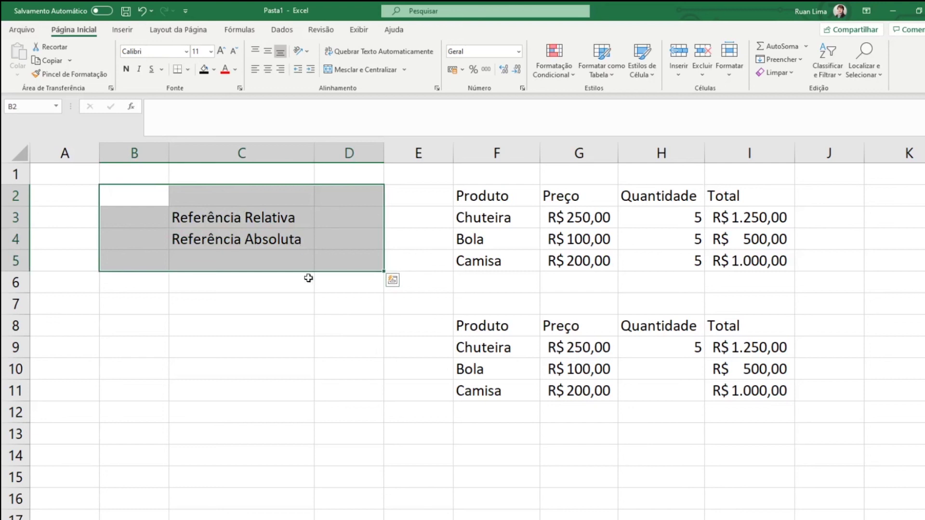
pyautogui.click(310, 312)
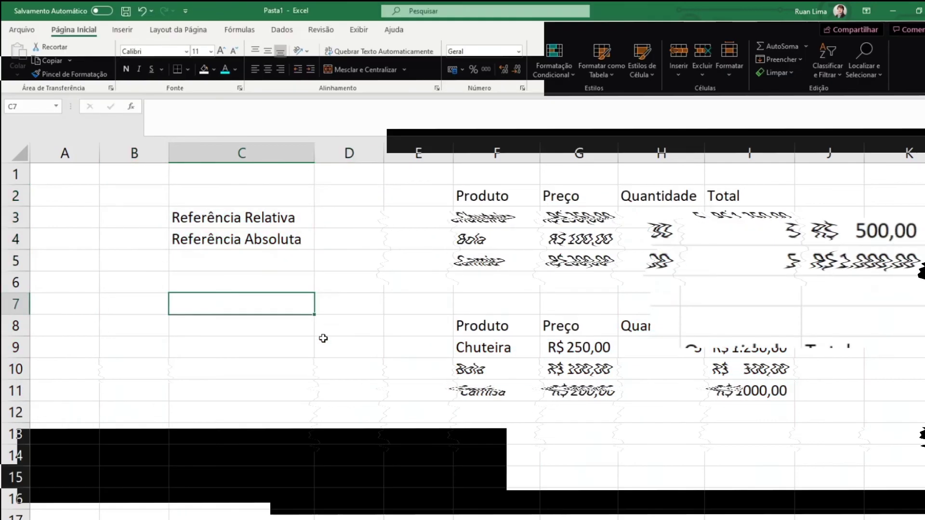